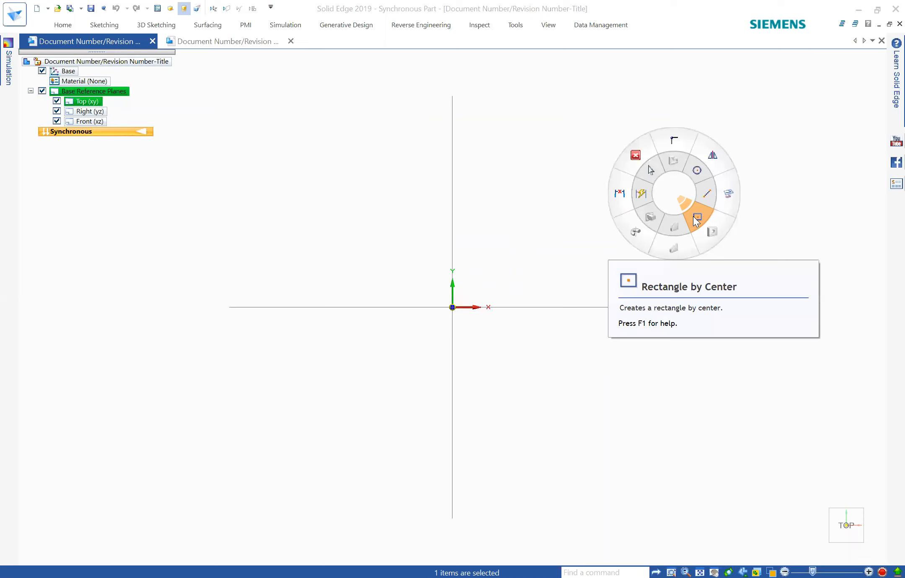
Sketch a rectangle by center at the origin on the Top plane and hide the base reference planes.
left_click(697, 217)
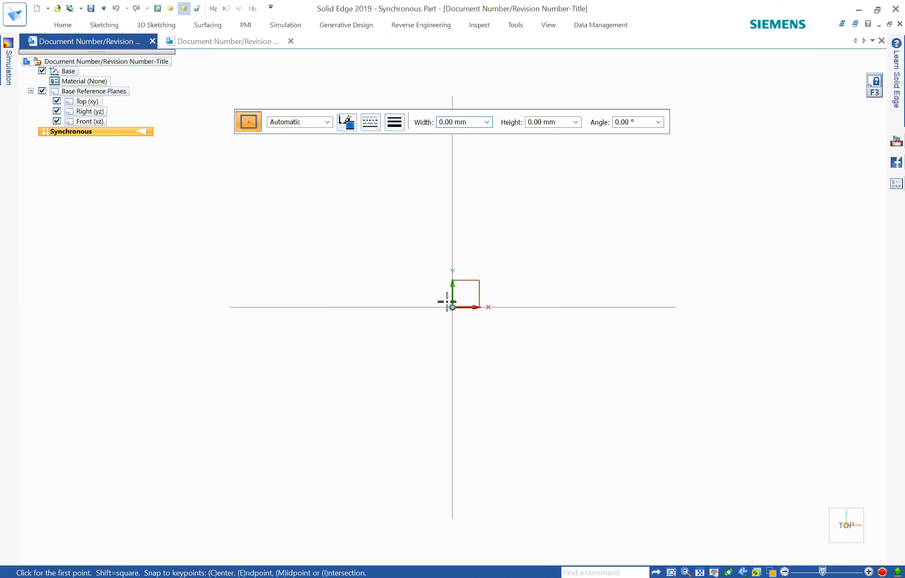
left_click(452, 307)
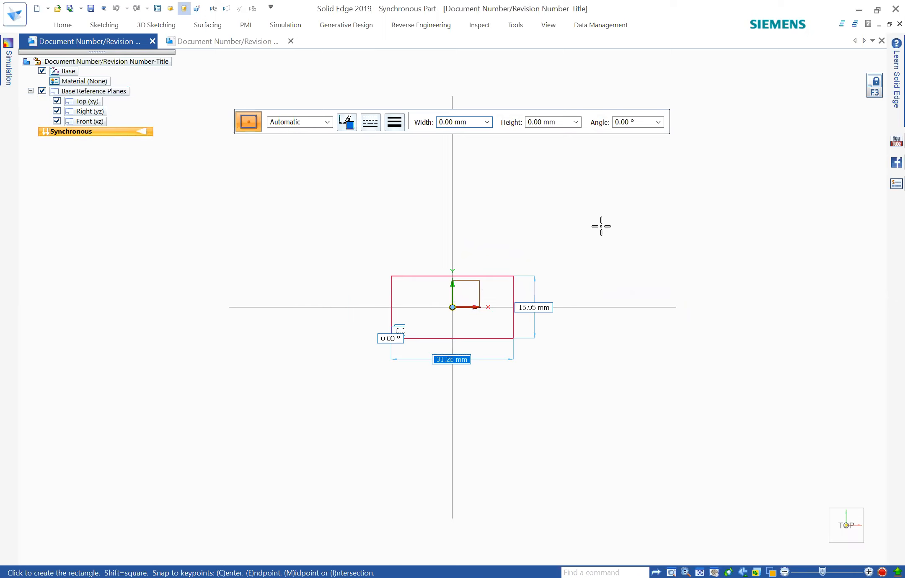
left_click(615, 218)
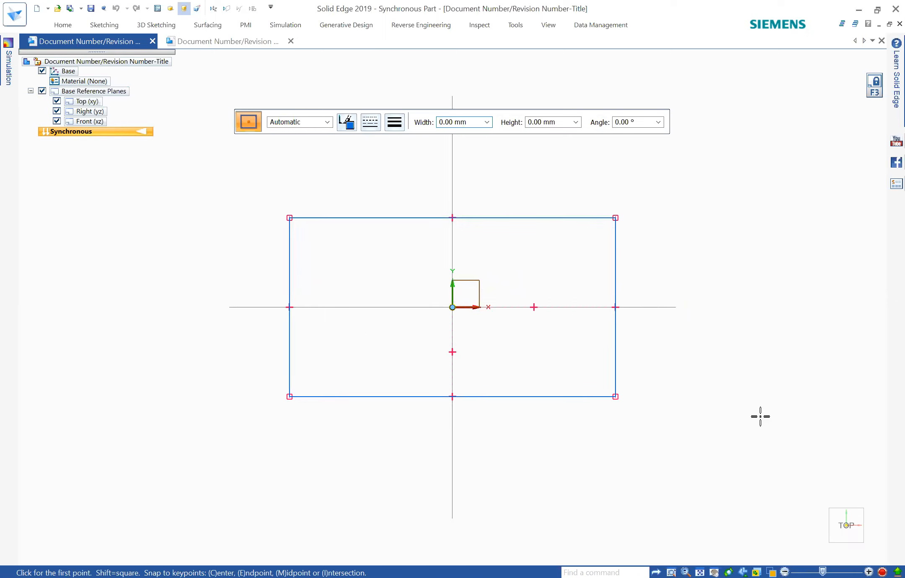
middle_click_drag(753, 403, 750, 390)
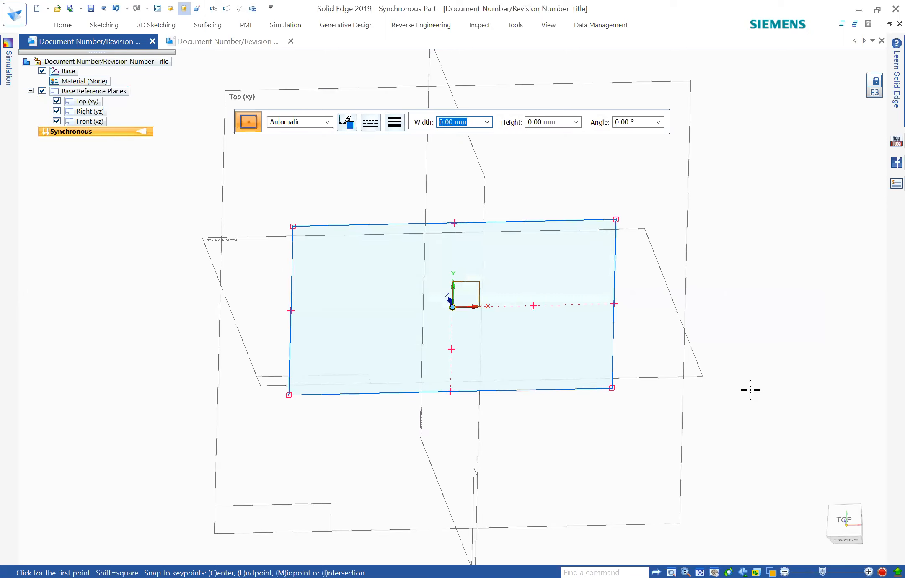
key("Escape")
left_click(42, 91)
mouse_move(774, 317)
middle_mouse_down()
mouse_move(755, 311)
mouse_move(767, 329)
middle_mouse_up()
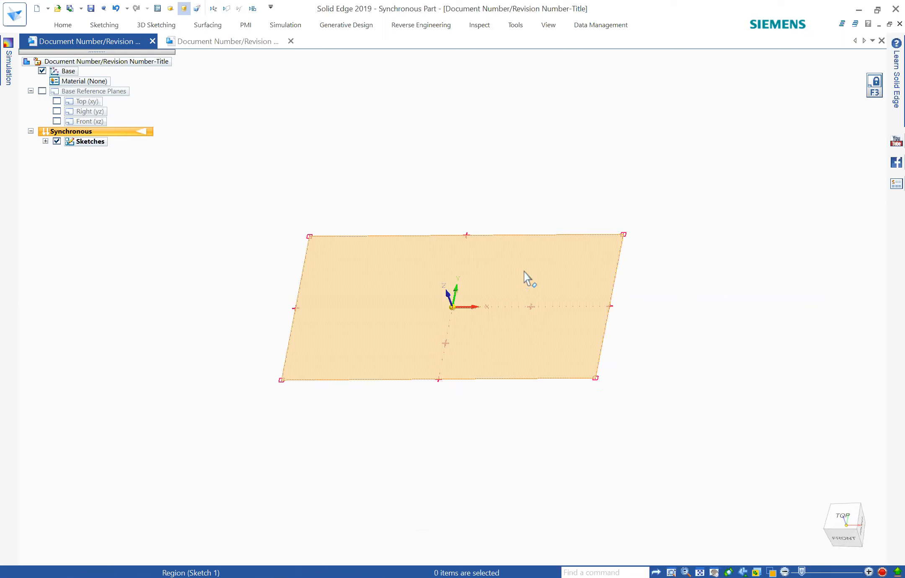
left_click(524, 277)
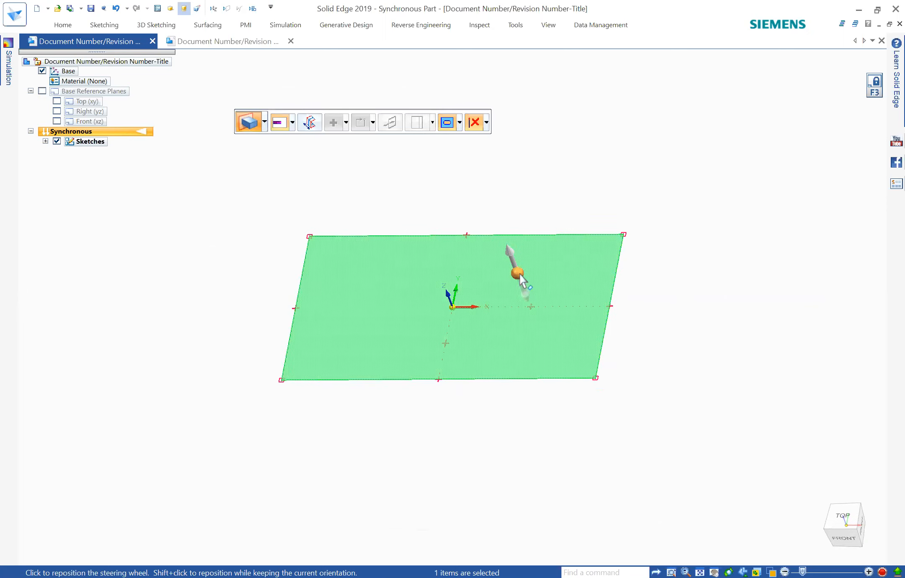
left_click(517, 273)
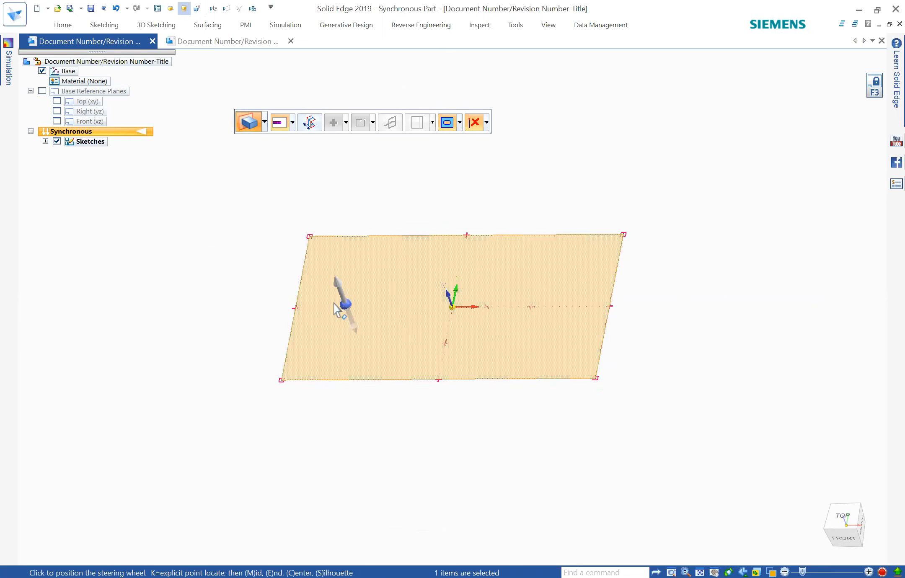
left_click(299, 293)
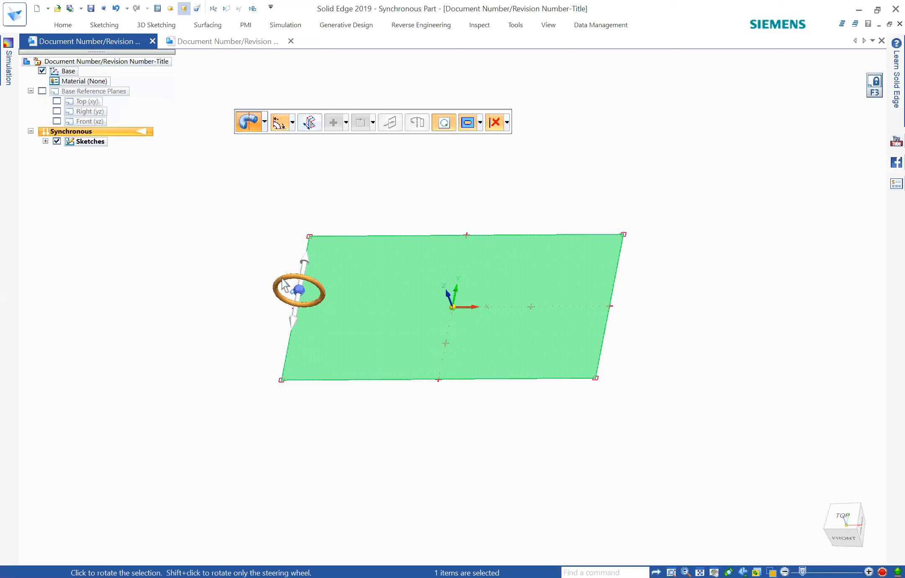
left_click(282, 294)
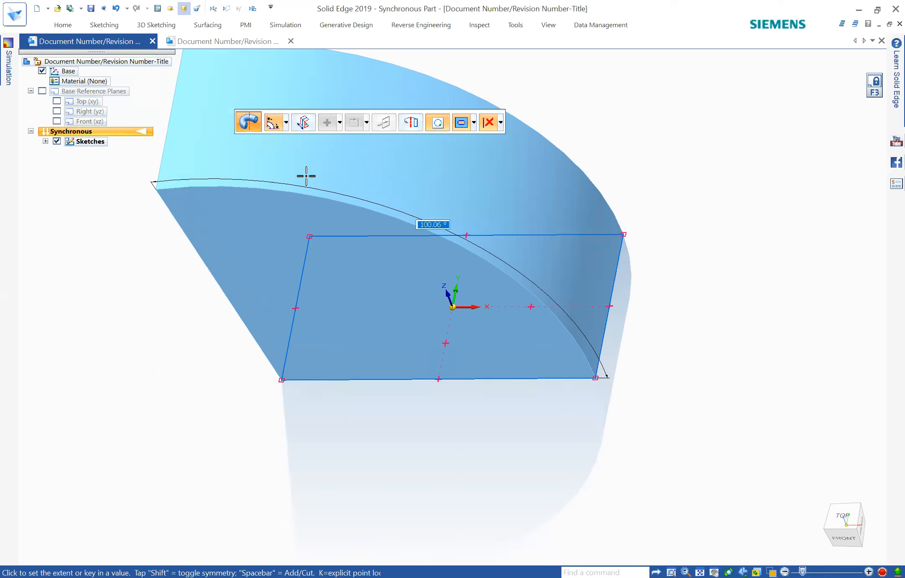
key("Escape")
left_click(375, 300)
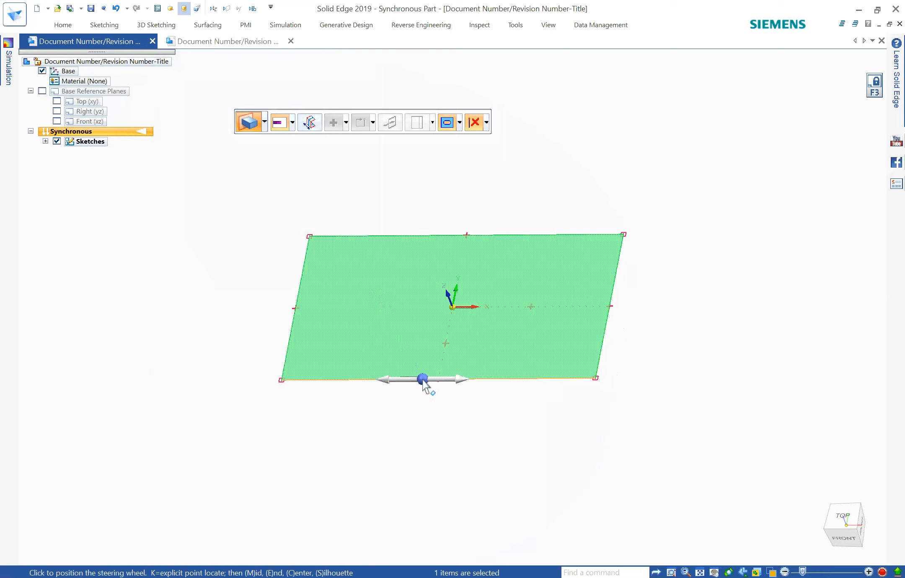
left_click(424, 380)
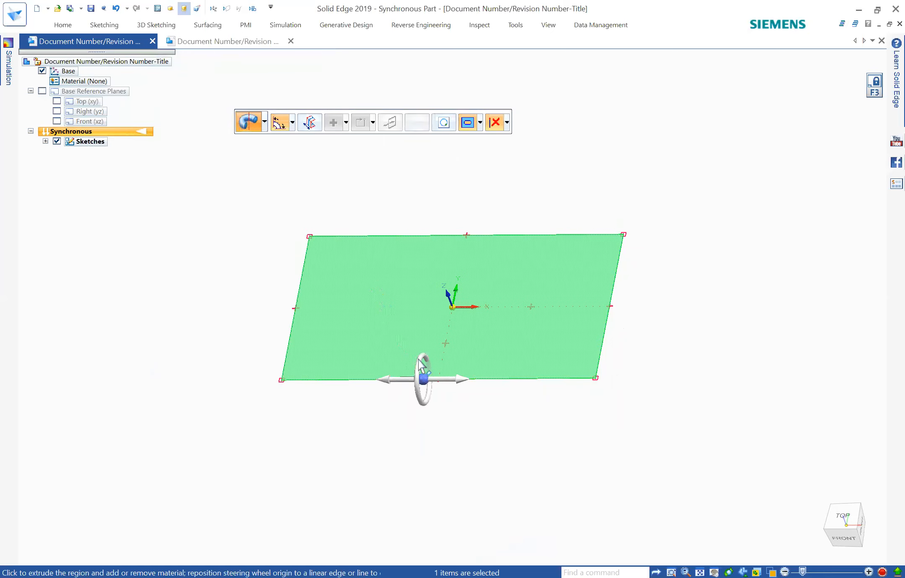
left_click(419, 359)
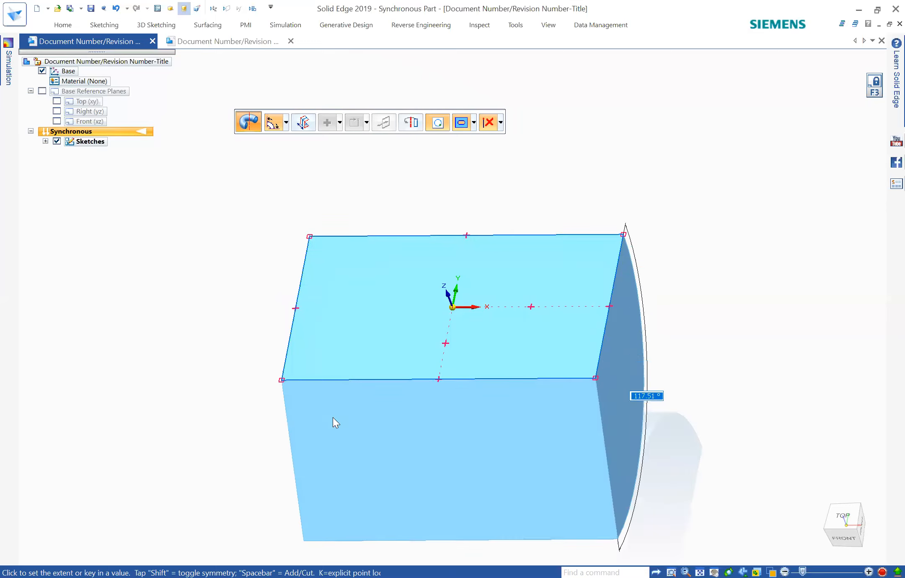
key("Escape")
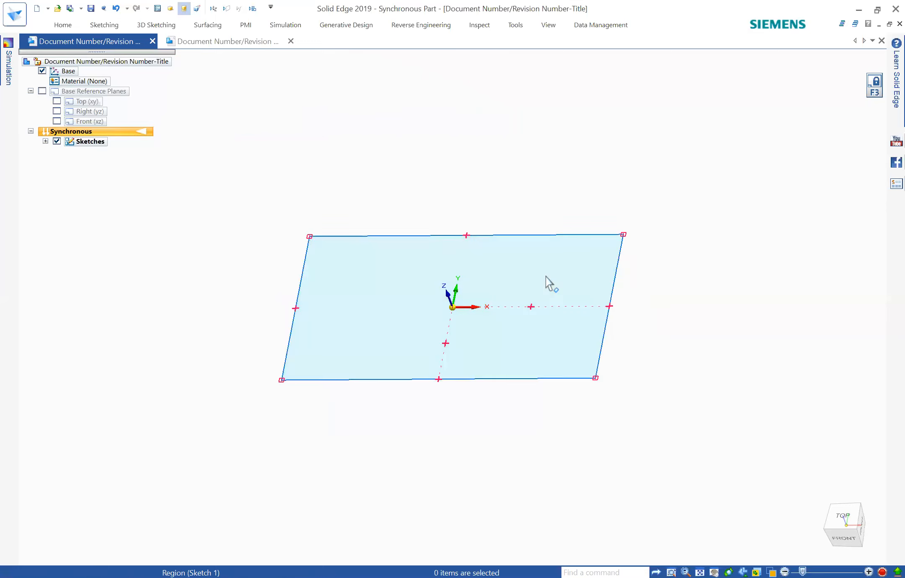
Extrude the rectangular region upward by 34 mm into a solid block.
left_click(546, 276)
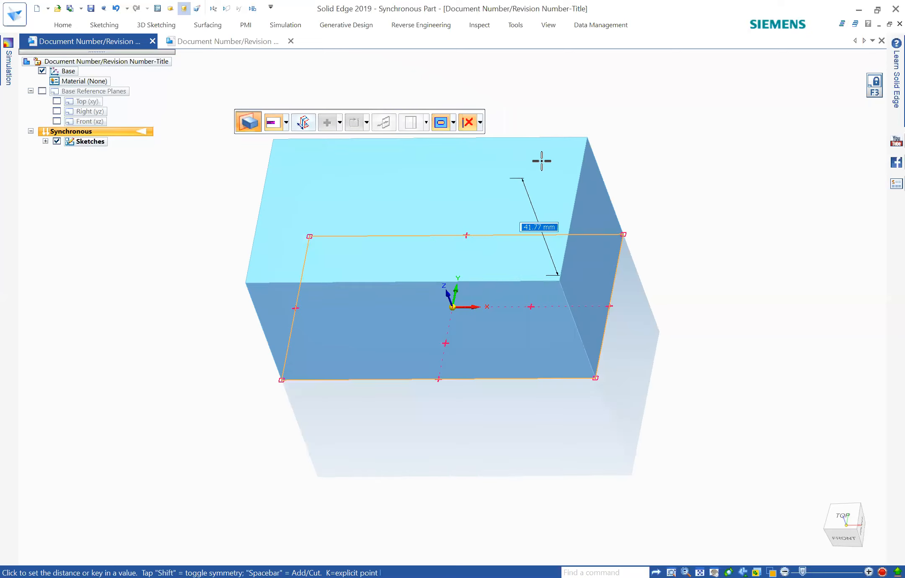
type("3")
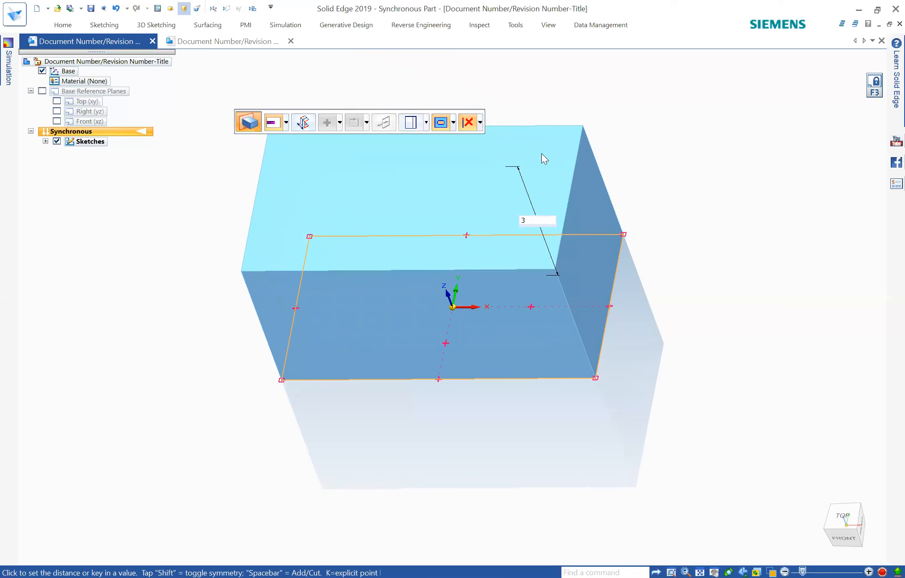
type("4")
key("Return")
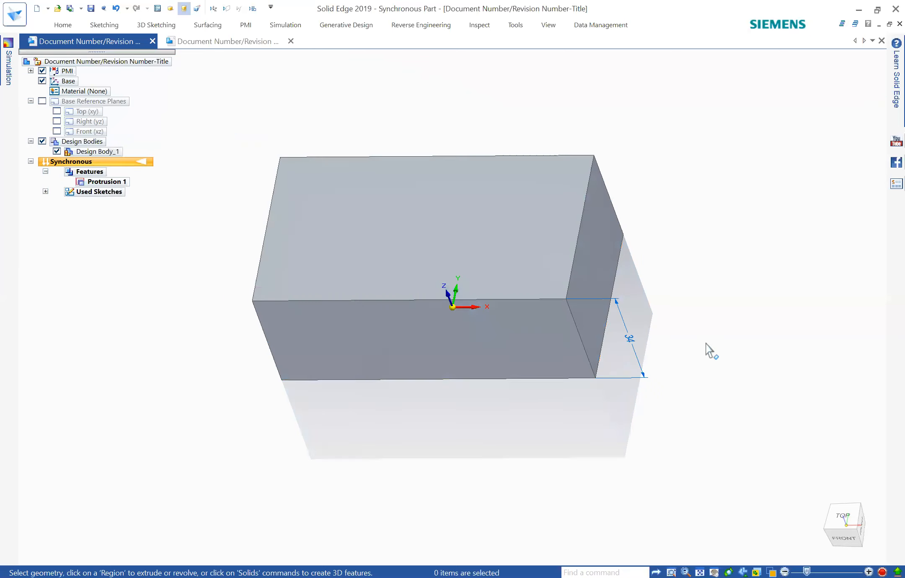
Sketch a line about 115 mm long on the block's top face, parallel to the Y axis and crossing both long edges.
mouse_move(754, 387)
middle_mouse_down("shift")
mouse_move(756, 402)
mouse_move(756, 365)
mouse_move(745, 380)
middle_mouse_up("shift")
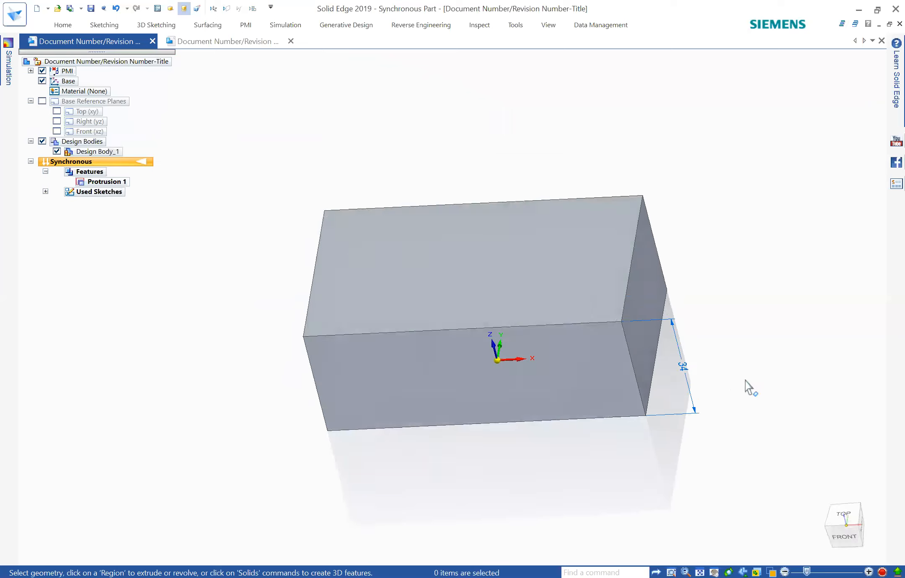
right_click(729, 166)
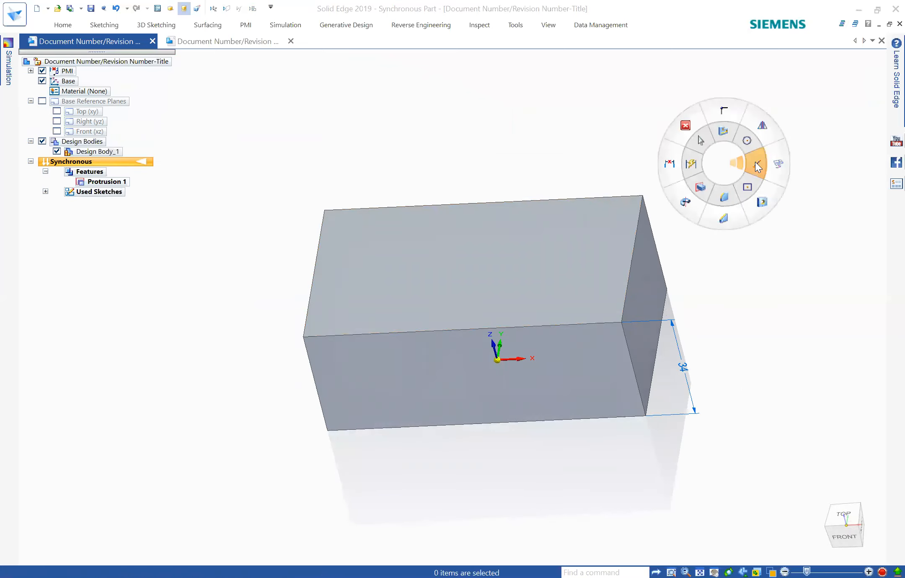
left_click(506, 248)
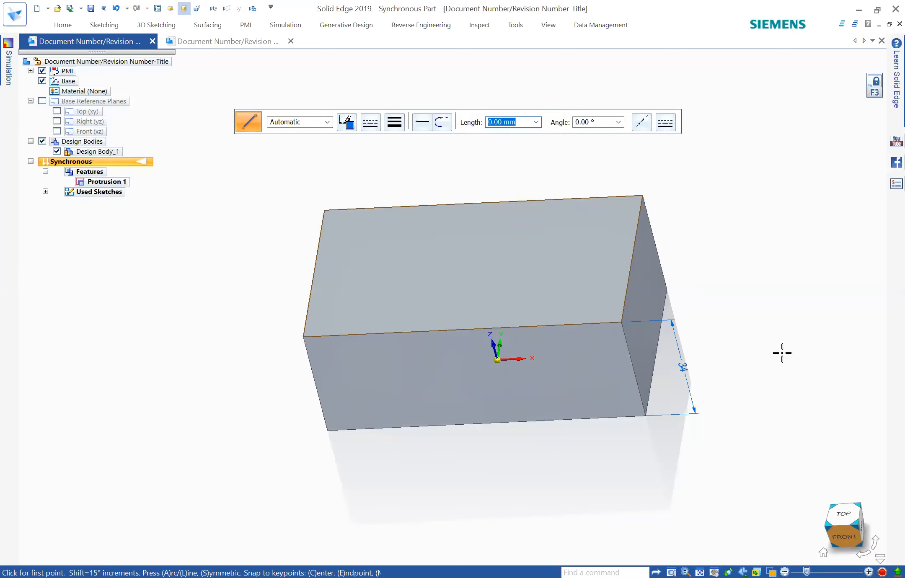
left_click(498, 509)
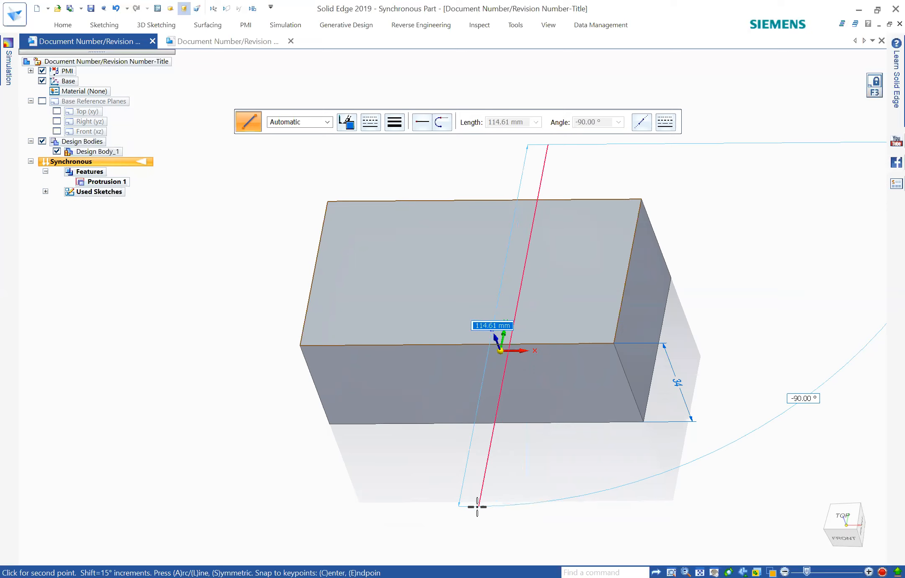
left_click(728, 488)
key("Escape")
mouse_move(773, 301)
middle_mouse_down()
mouse_move(792, 313)
mouse_move(784, 319)
mouse_move(769, 283)
middle_mouse_up()
middle_click_drag(672, 342, 488, 489)
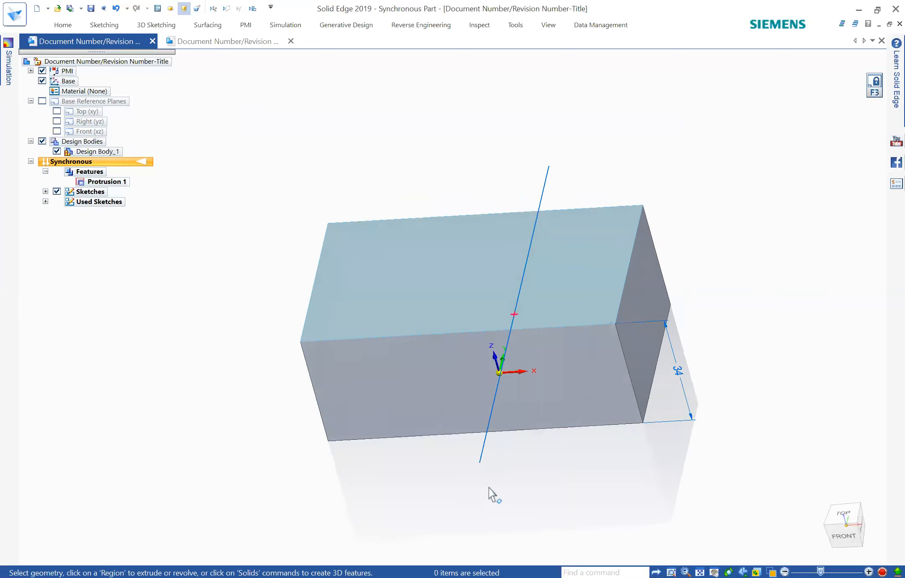
middle_click_drag(828, 398, 828, 401)
middle_click_drag(592, 378, 529, 388)
middle_click_drag(610, 400, 683, 396)
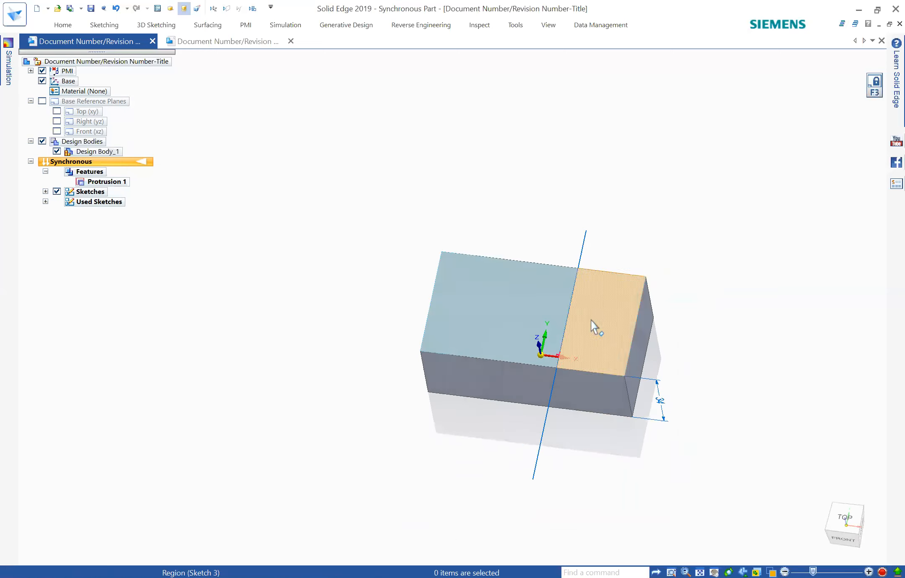
scroll(671, 293, "up", 2)
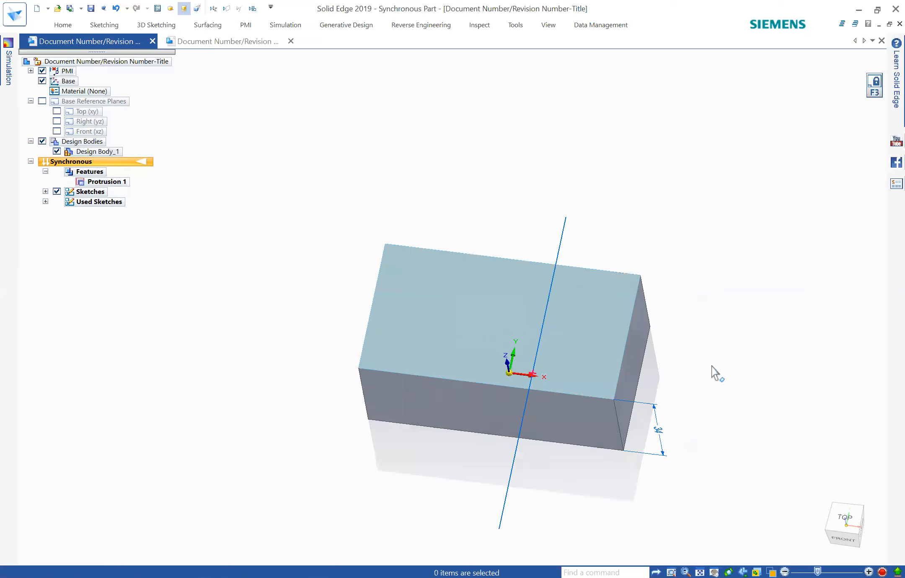
middle_click_drag(714, 359, 711, 299, "shift")
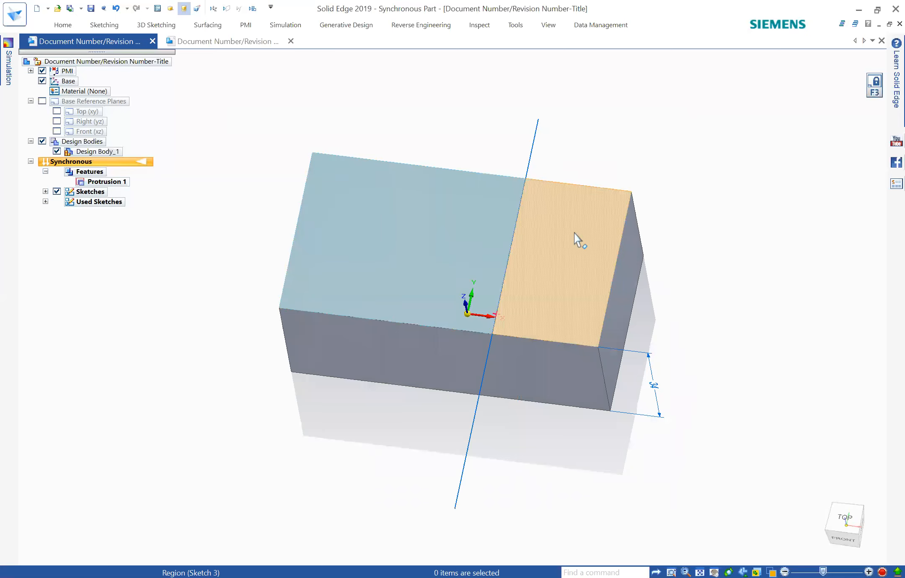
left_click(560, 261)
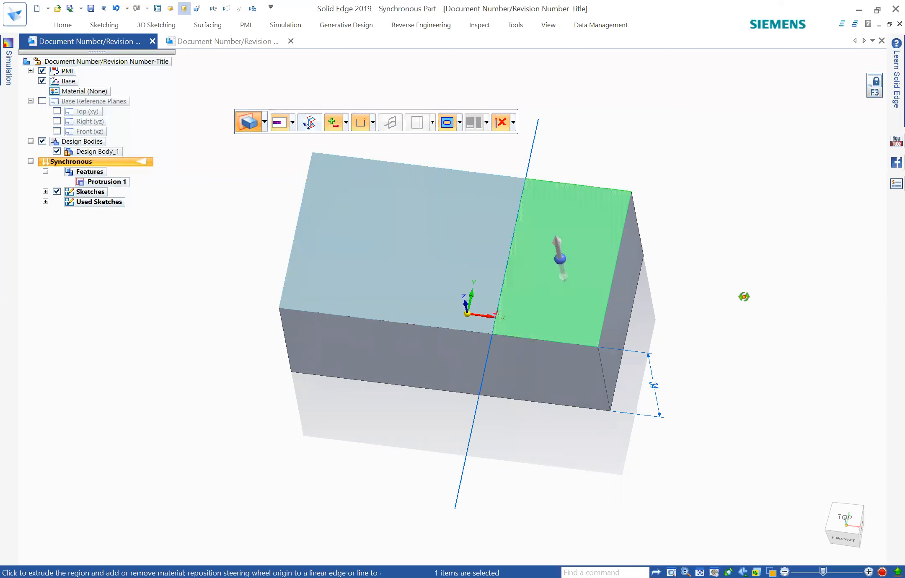
middle_click_drag(587, 241, 554, 237)
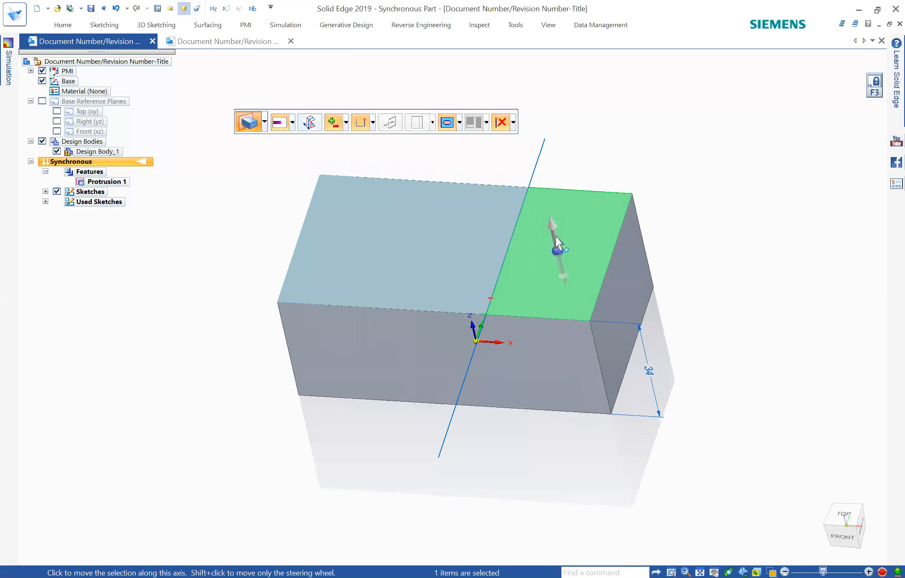
left_click(557, 254)
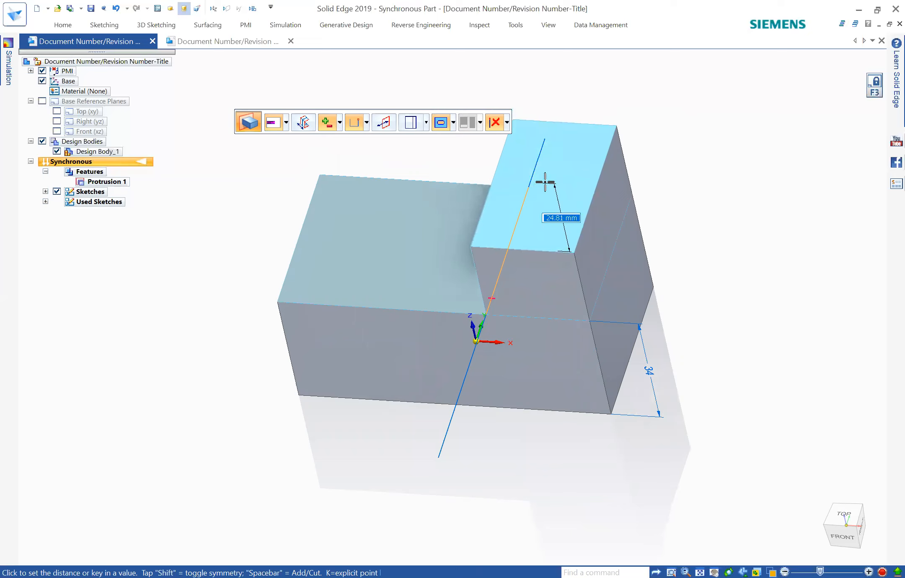
key("Escape")
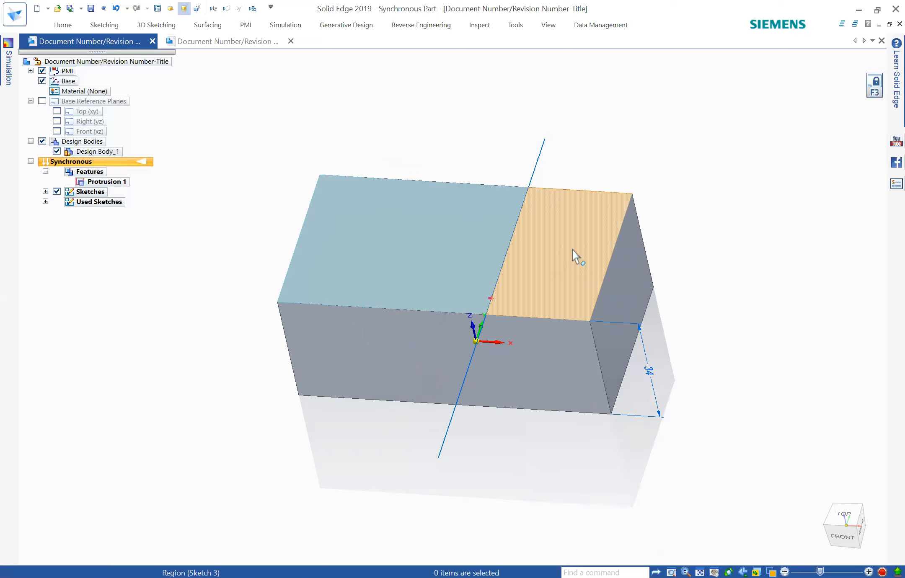
left_click(572, 251)
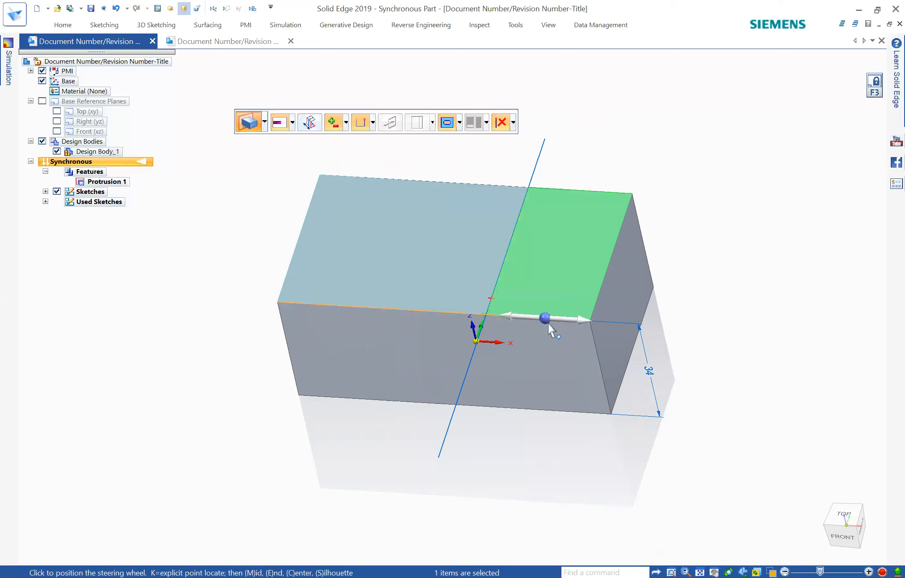
mouse_move(542, 301)
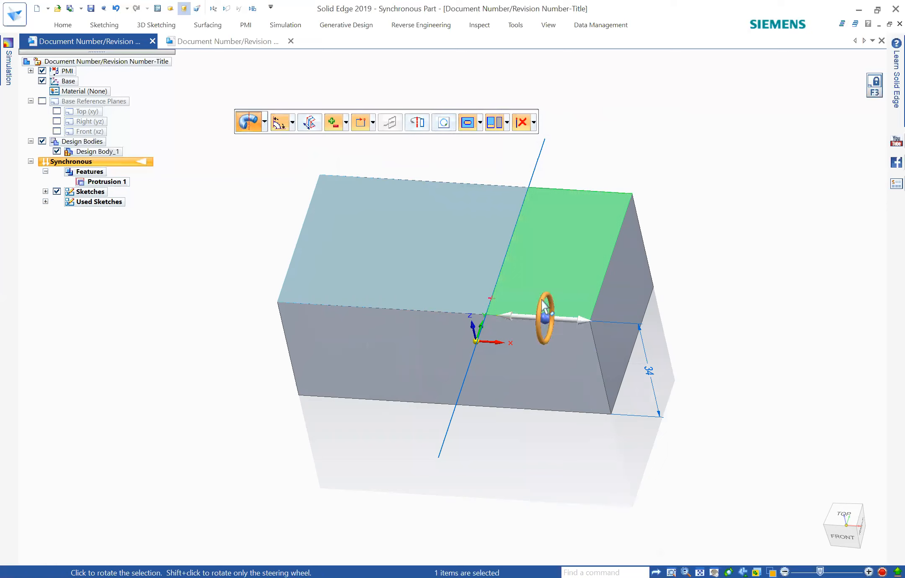
left_click(543, 305)
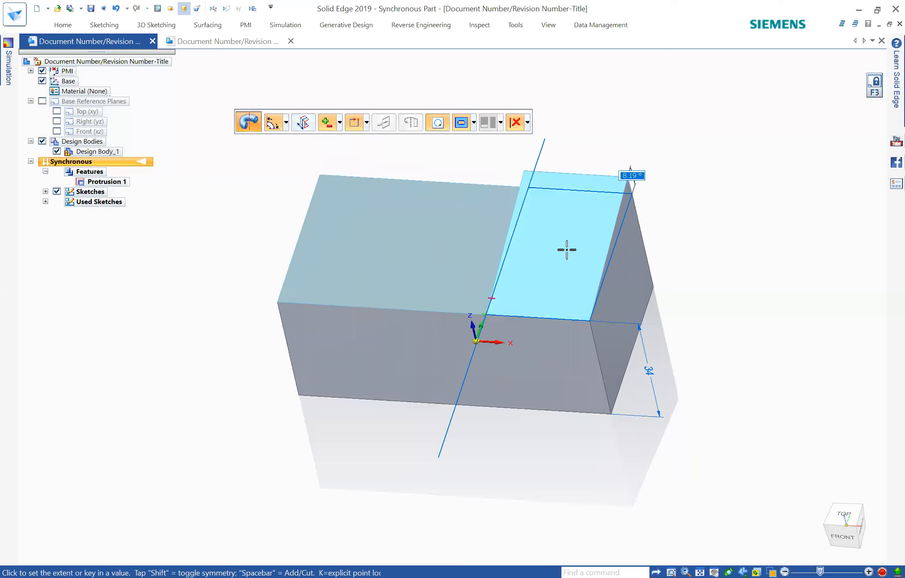
key("Escape")
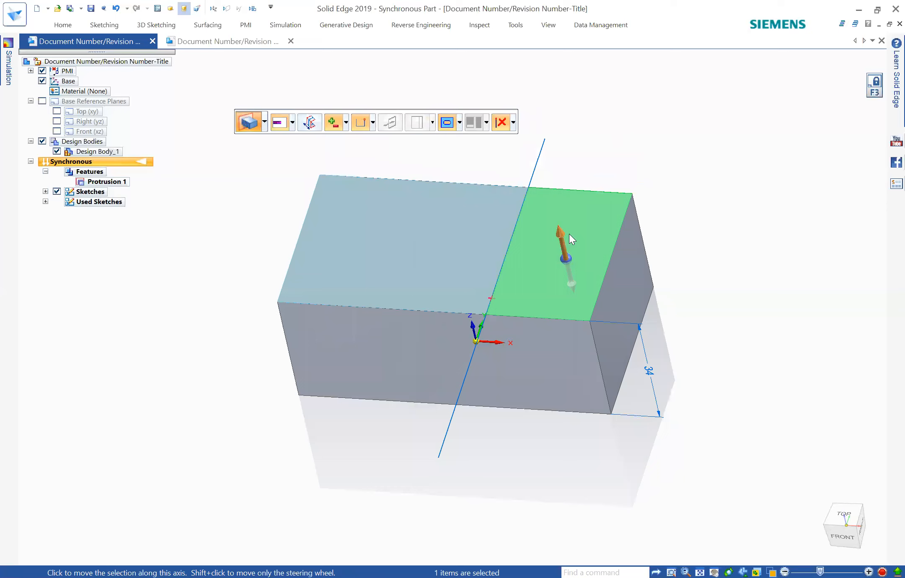
Extrude the smaller top-face region beside the sketched line upward to form an L-shaped body, and show the front view.
left_click(569, 234)
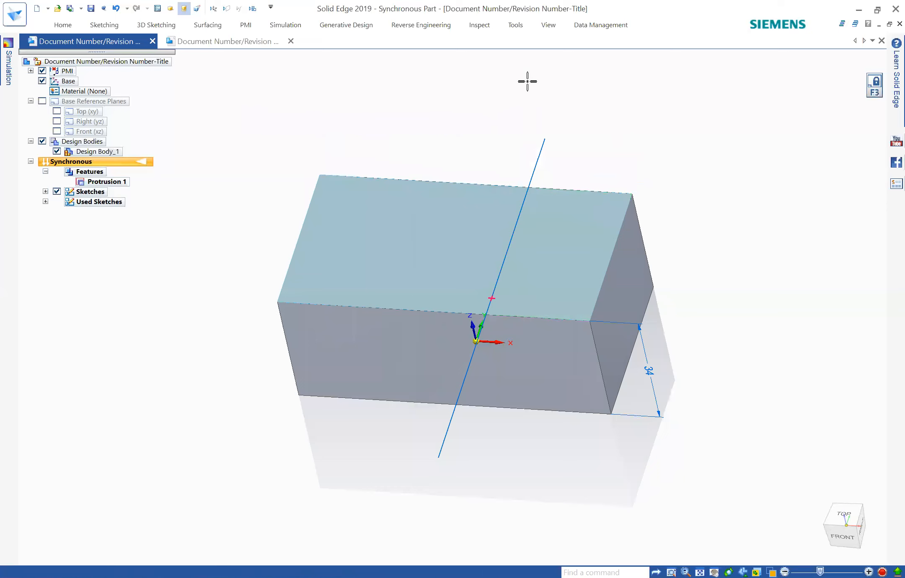
left_click(531, 88)
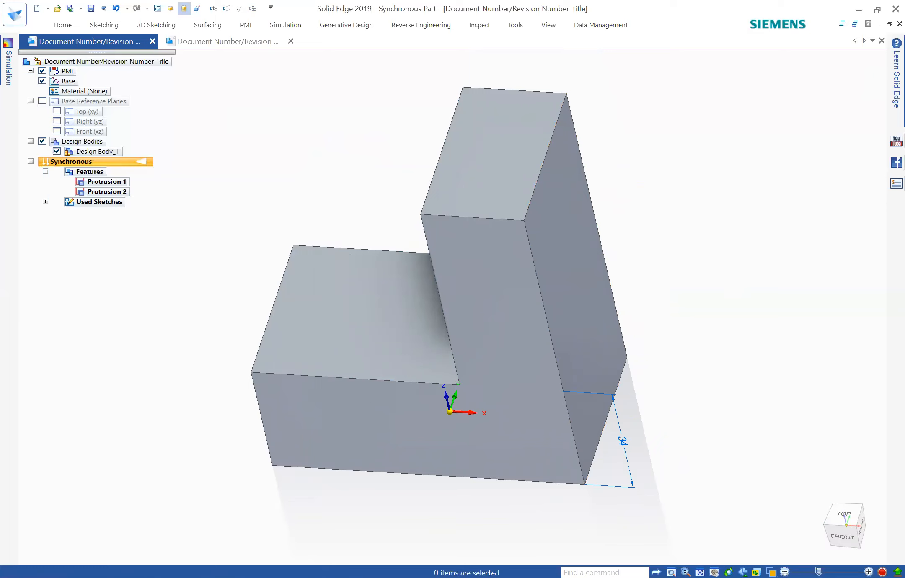
key("ctrl+f")
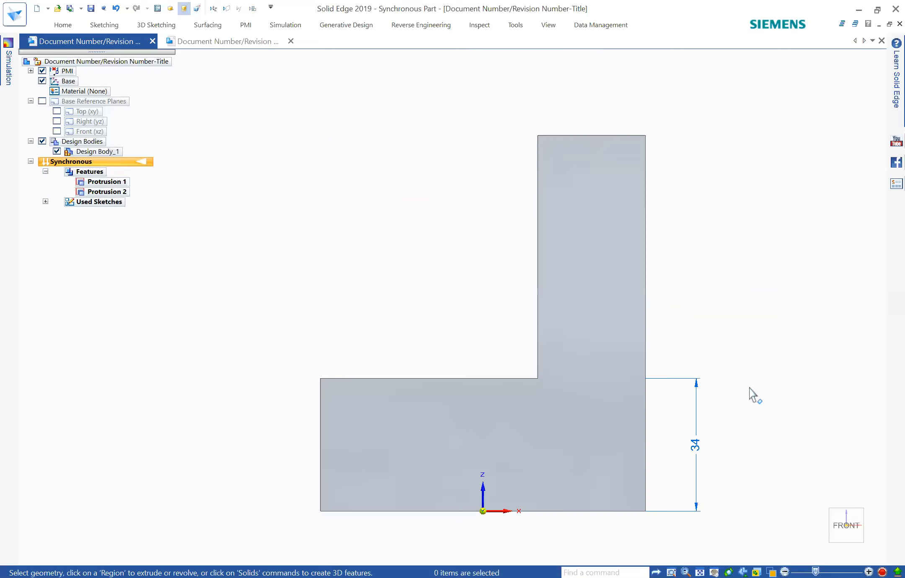
Window-select the upright leg's faces along with the 34 mm dimension, and move only the steering wheel about 38 mm outward along X.
scroll(750, 390, "down", 1)
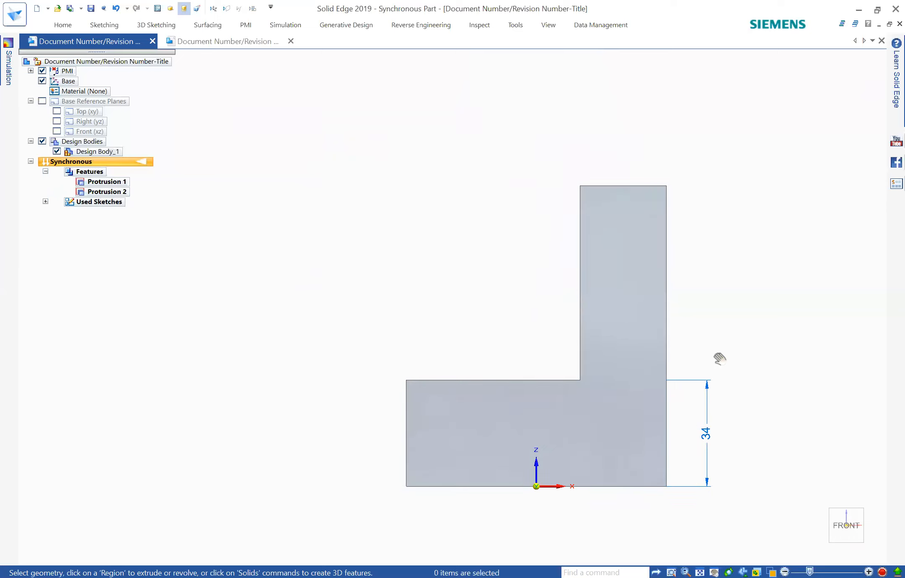
middle_click_drag(646, 359, 602, 341, "shift")
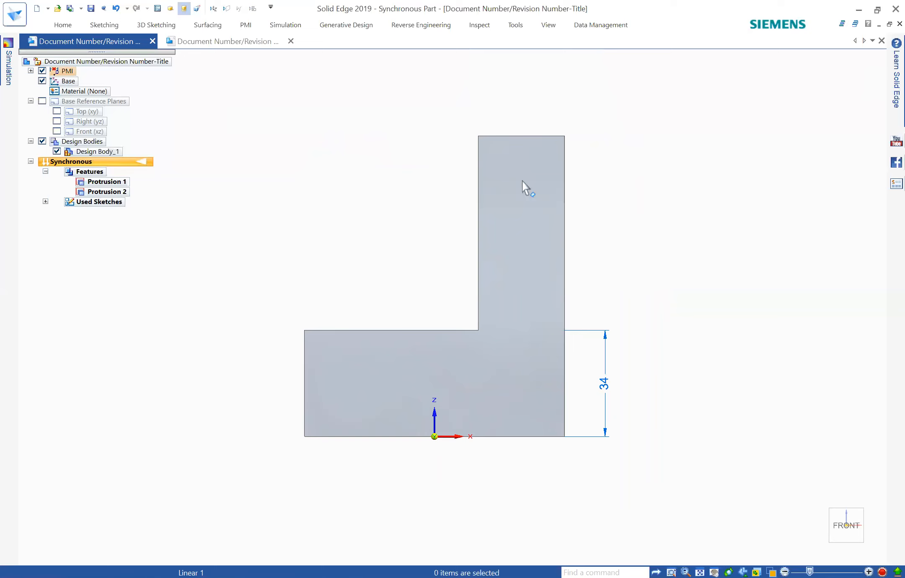
left_click_drag(673, 476, 454, 106)
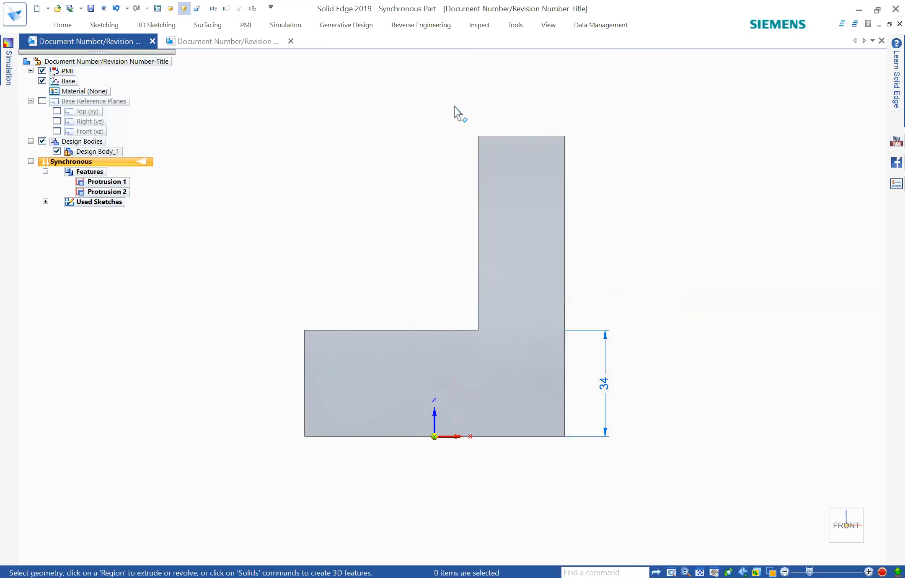
key("ctrl+a")
middle_click_drag(678, 333, 588, 225)
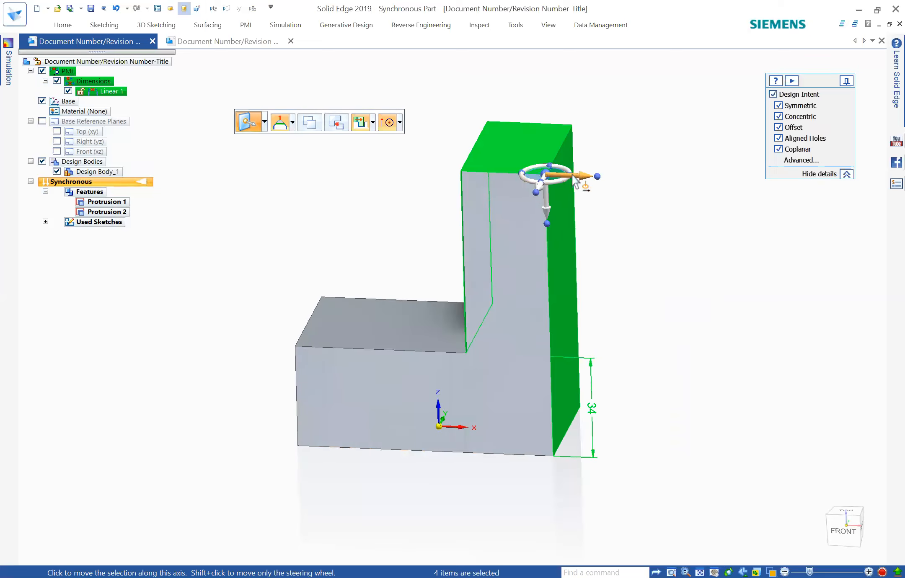
left_click(576, 180)
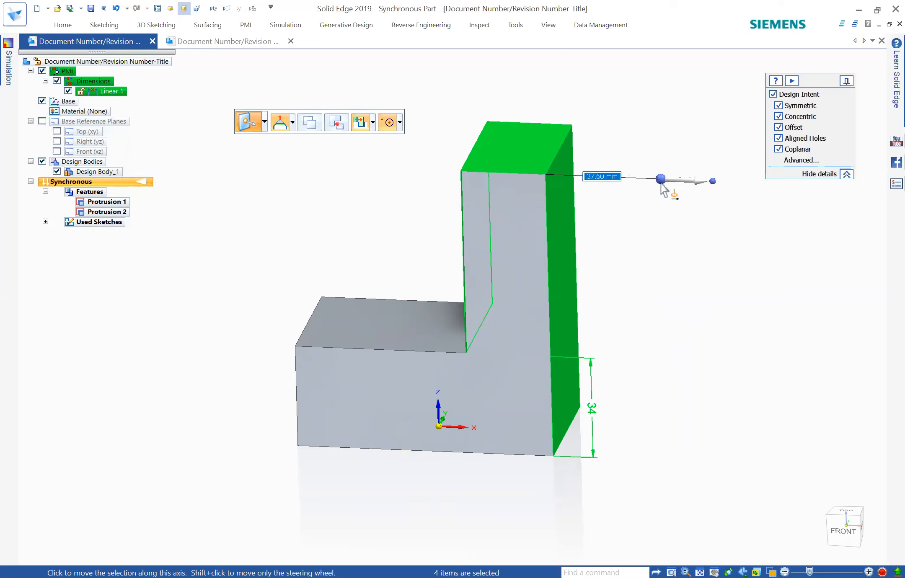
left_click(661, 179, "shift")
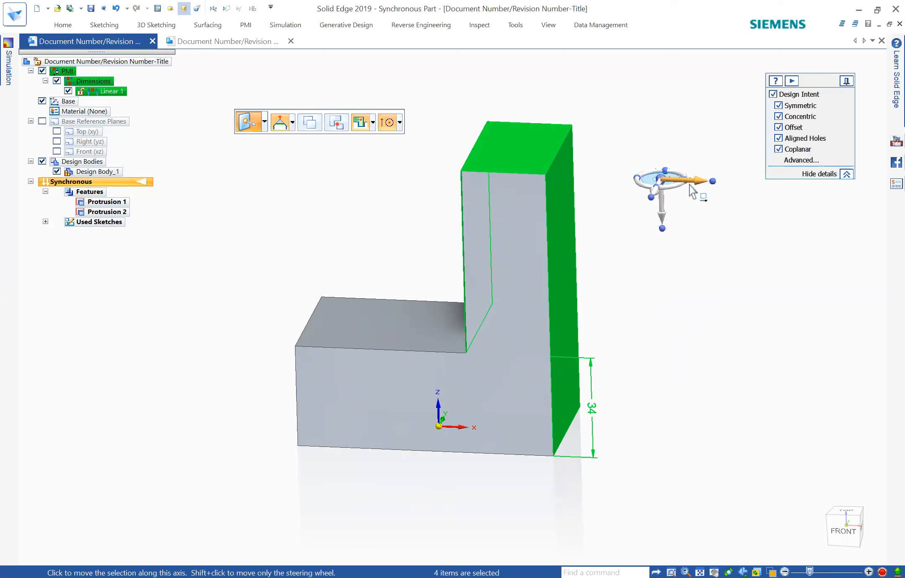
Reorient only the steering wheel's plane, first parallel to the body's front face and from there parallel to its end face.
middle_click_drag(707, 160, 709, 163)
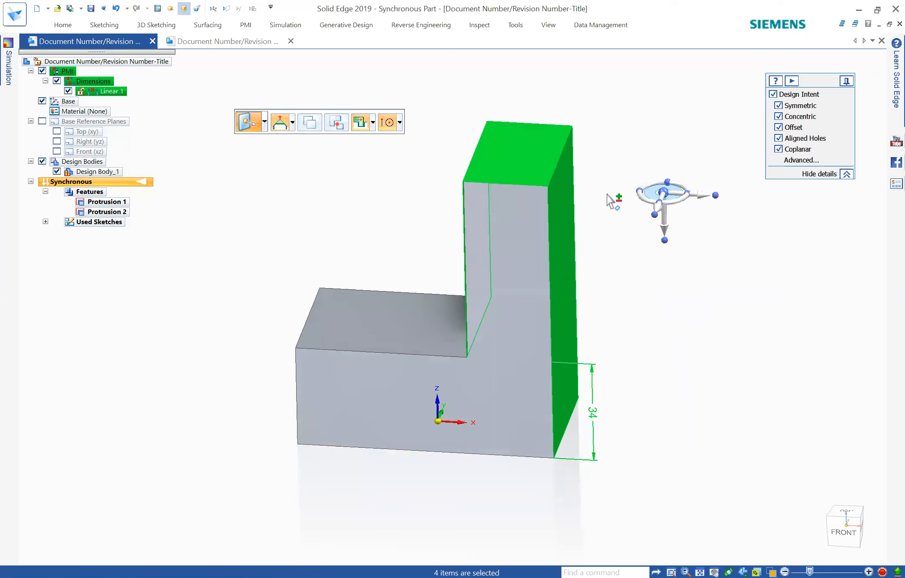
middle_click_drag(585, 165, 458, 170)
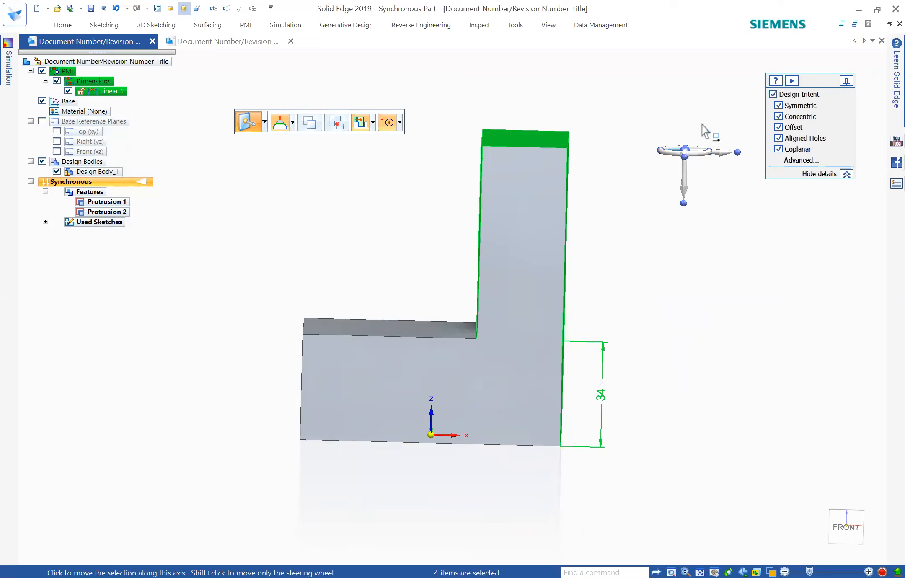
middle_click_drag(701, 133, 684, 201)
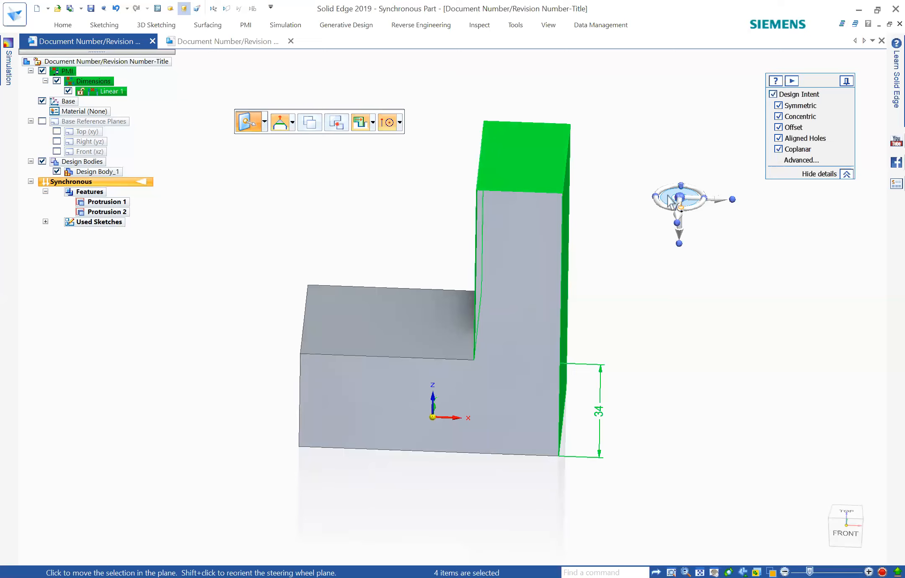
scroll(671, 200, "up", 1)
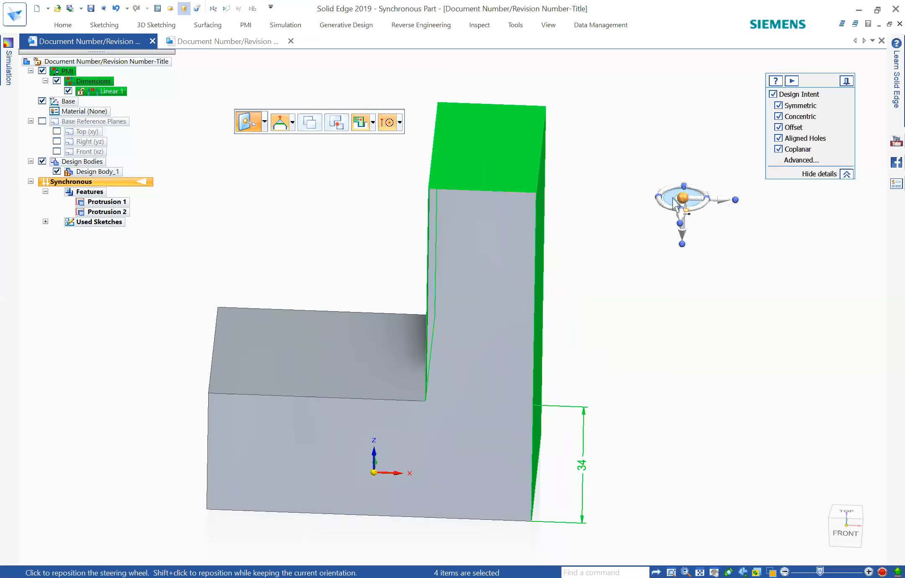
left_click(673, 198, "shift")
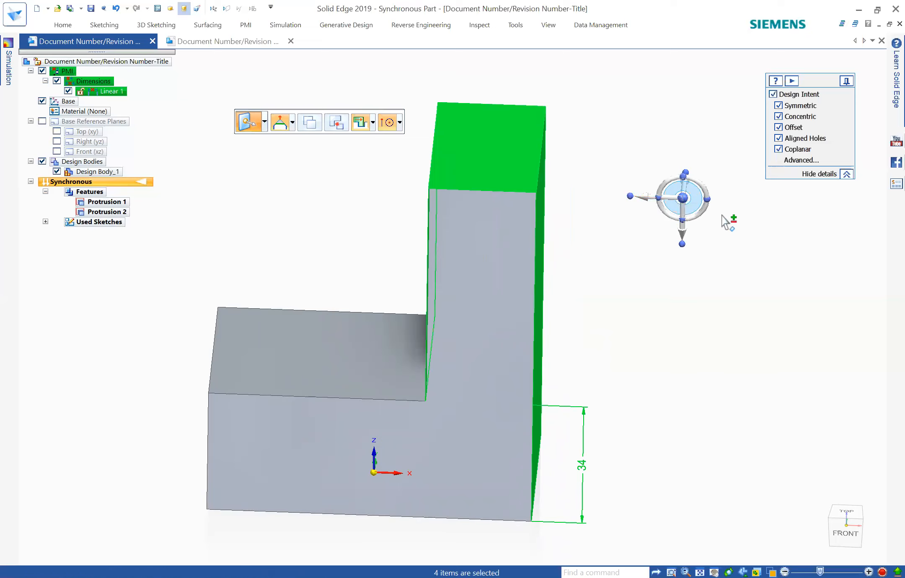
middle_click_drag(742, 209, 744, 229)
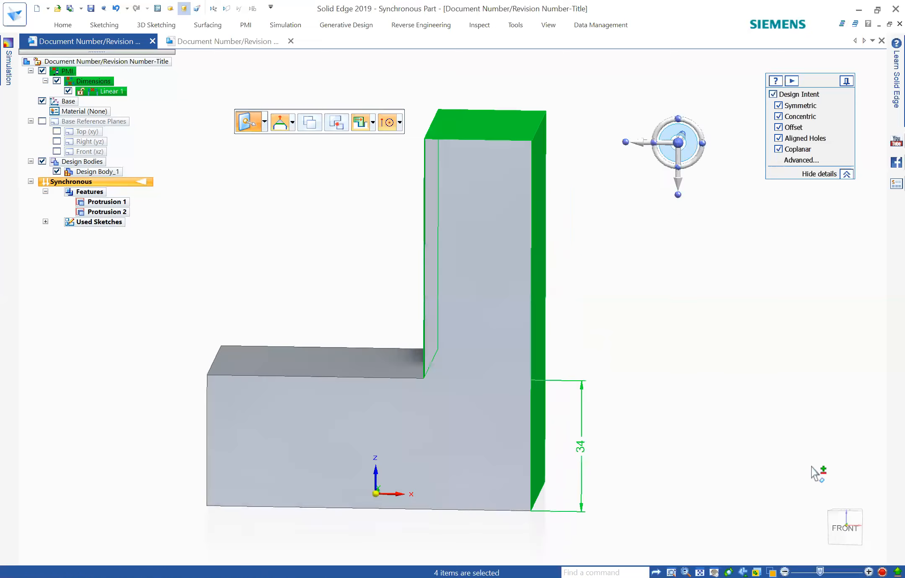
left_click(843, 528)
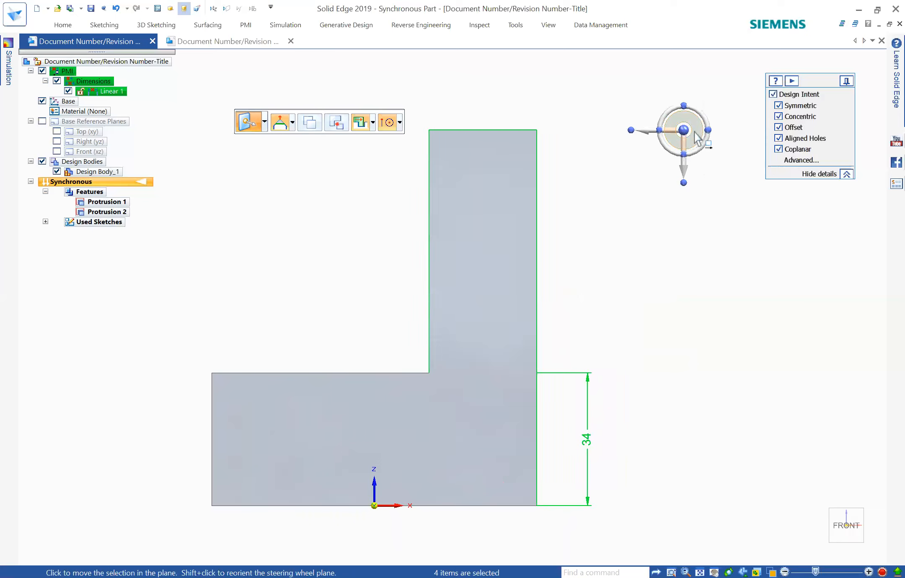
left_click(694, 137, "shift")
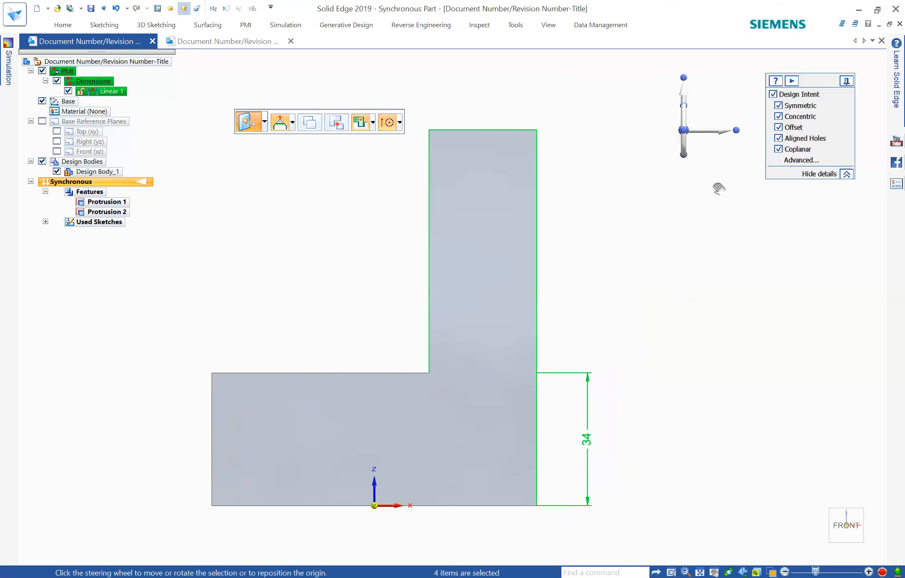
Cycle the steering wheel's plane through the horizontal orientation back to parallel with the body's front face.
middle_click_drag(717, 193, 654, 197, "shift")
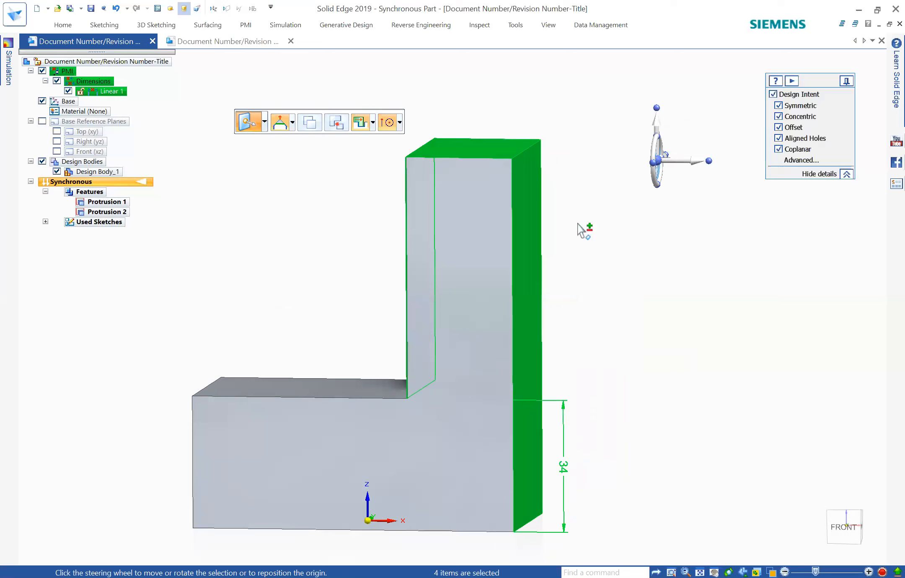
middle_click_drag(578, 226, 564, 228)
left_click(564, 227, "shift")
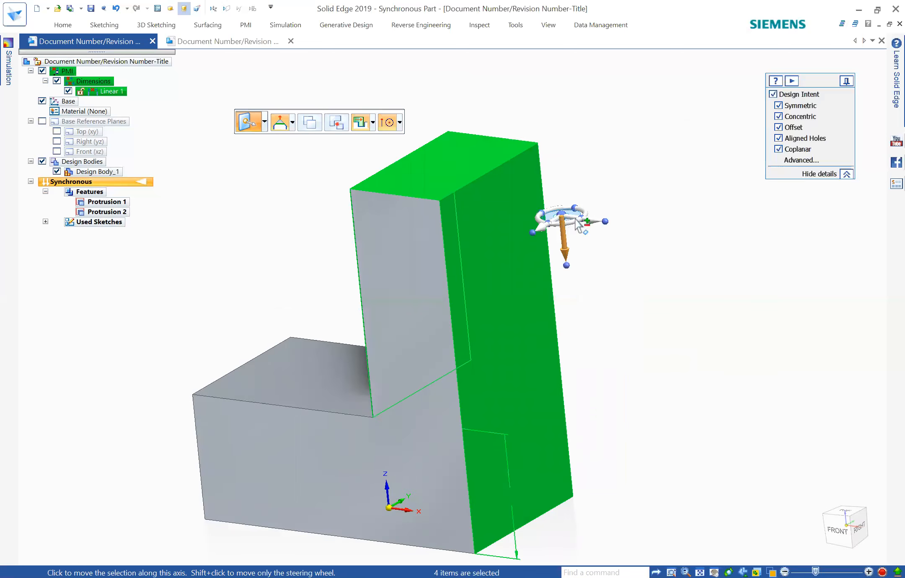
left_click(576, 218, "shift")
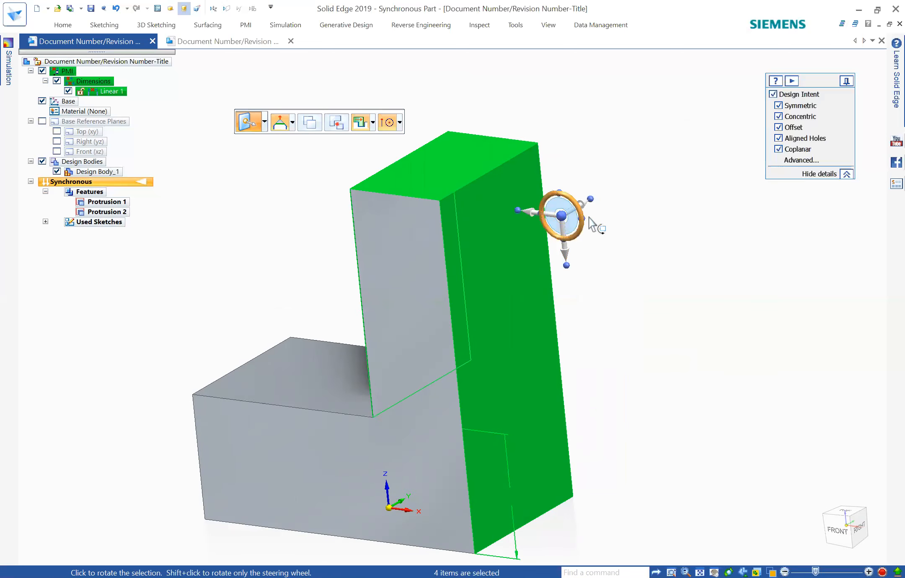
middle_click_drag(657, 213, 623, 189)
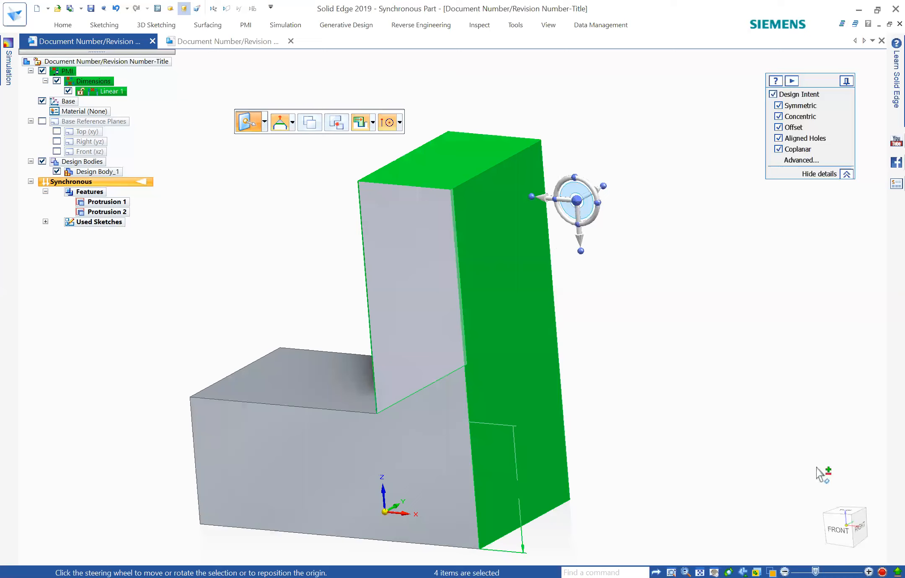
In the front view, try rotating the selected upright leg by about -22° around the steering wheel beside its upper end.
left_click(838, 526)
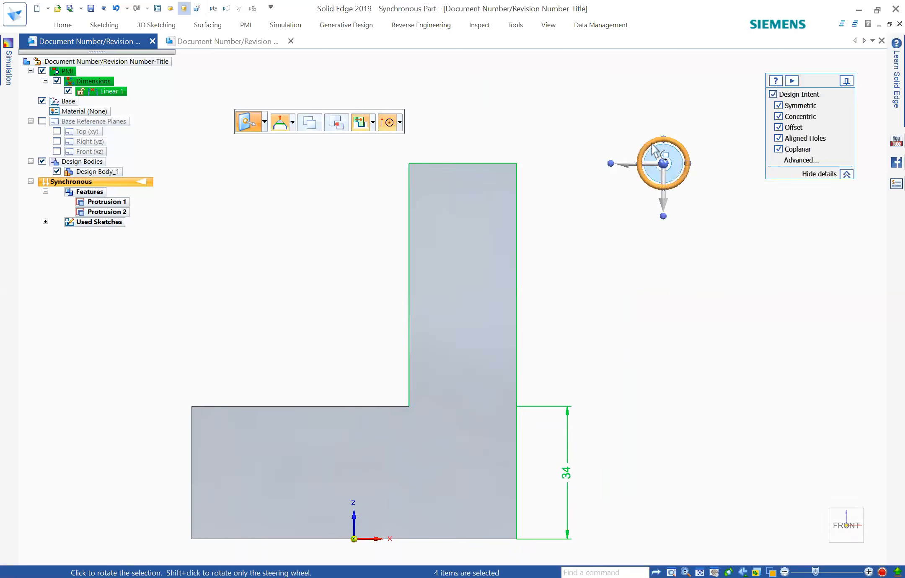
left_click(627, 164)
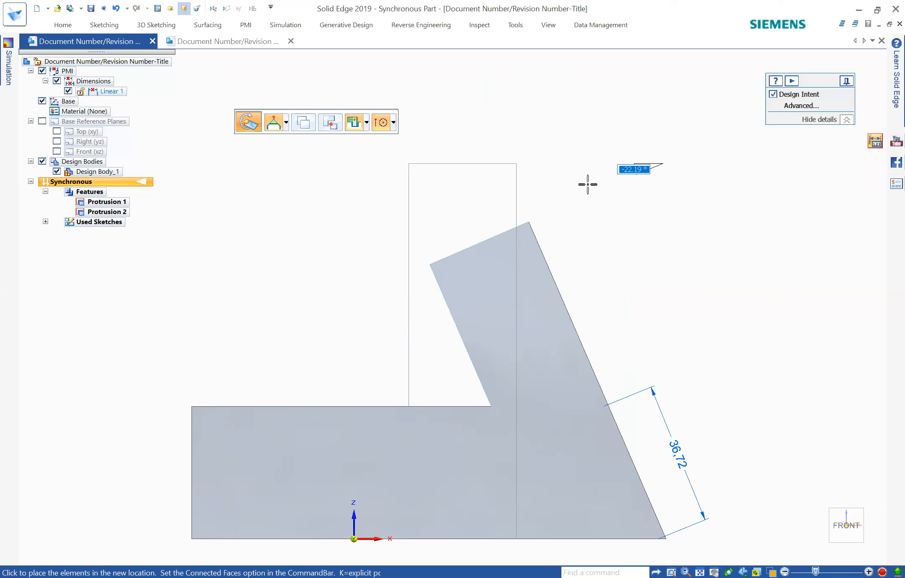
key("Escape")
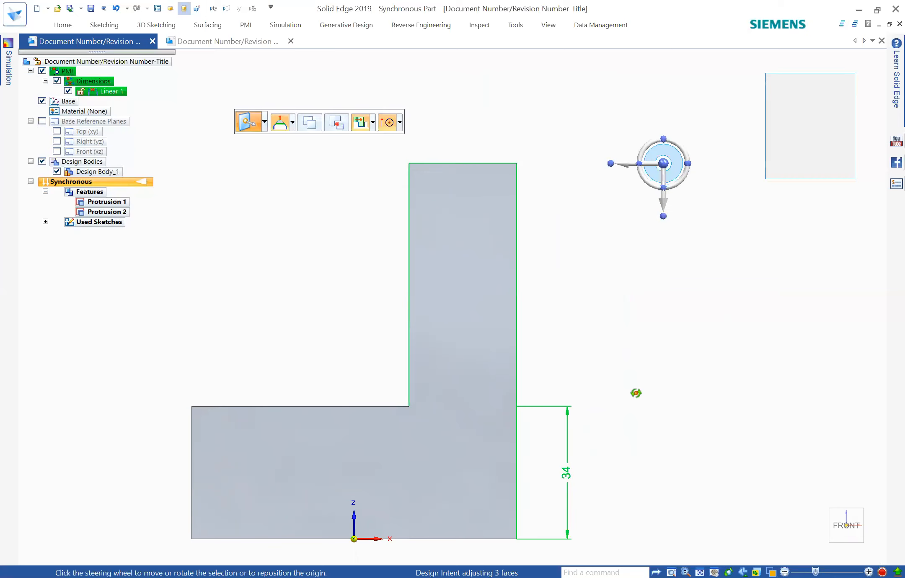
Move only the steering wheel about 85 mm down along the Z axis, near the level of the body's base.
middle_click_drag(596, 514, 591, 541)
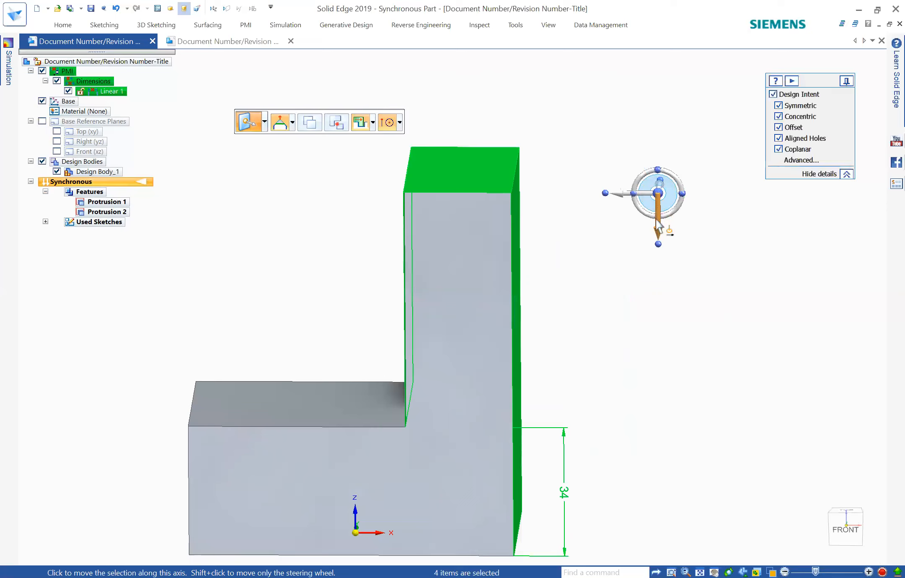
left_click(657, 207)
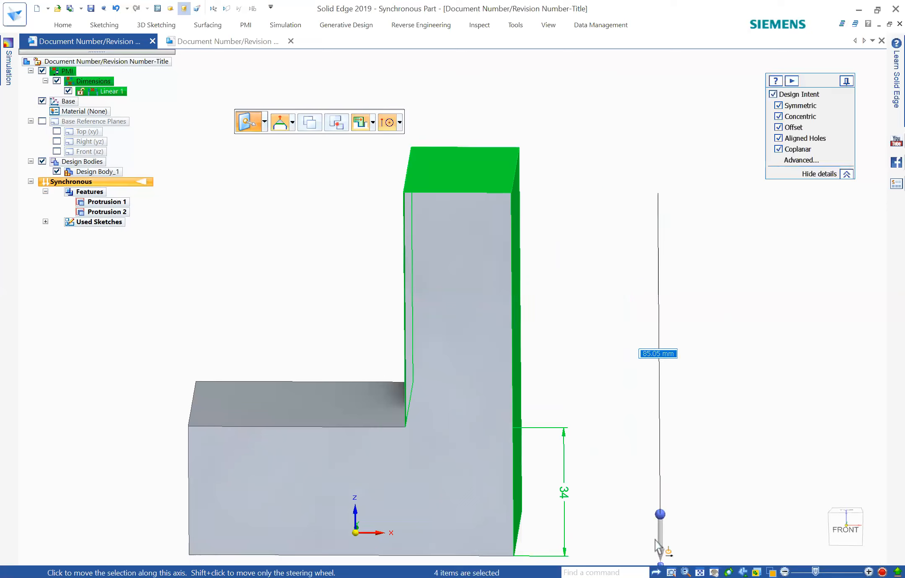
left_click(659, 524, "shift")
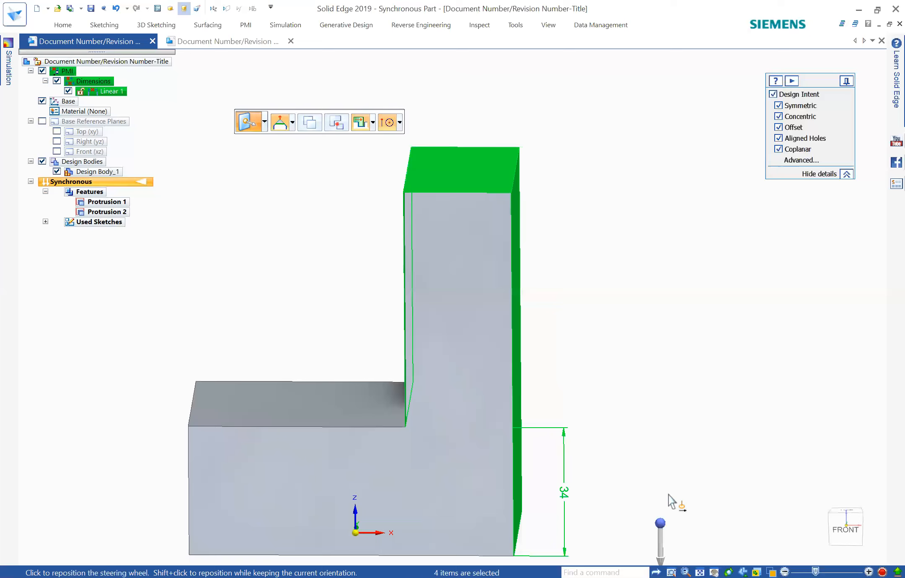
scroll(751, 465, "down", 1)
middle_click_drag(752, 453, 728, 335, "shift")
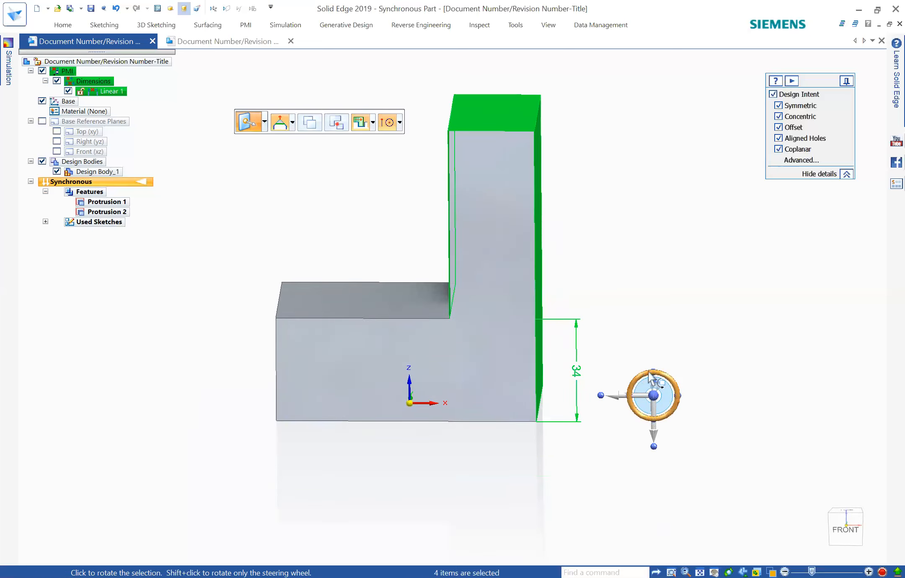
Try rotating the upright leg toward the lower block by about -23° around the lowered steering wheel.
left_click(652, 374)
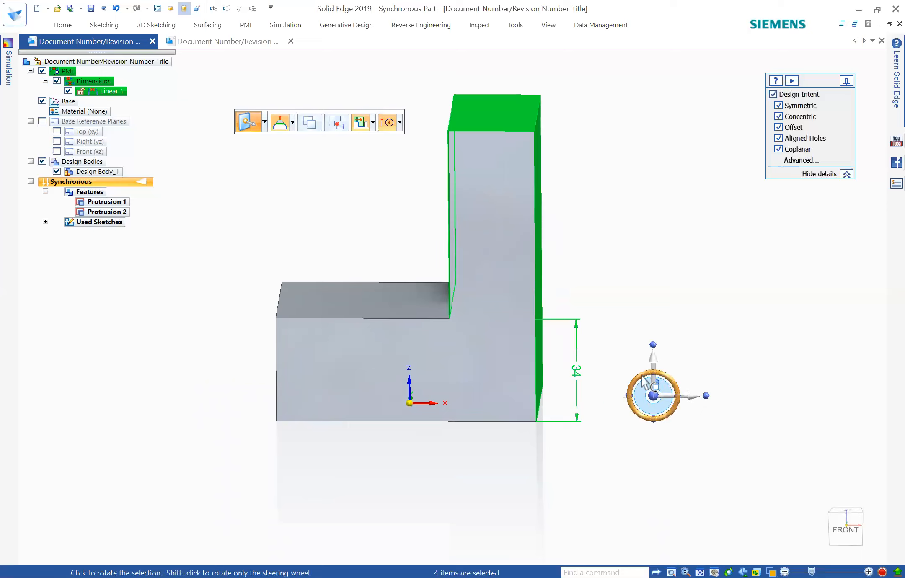
left_click(642, 376)
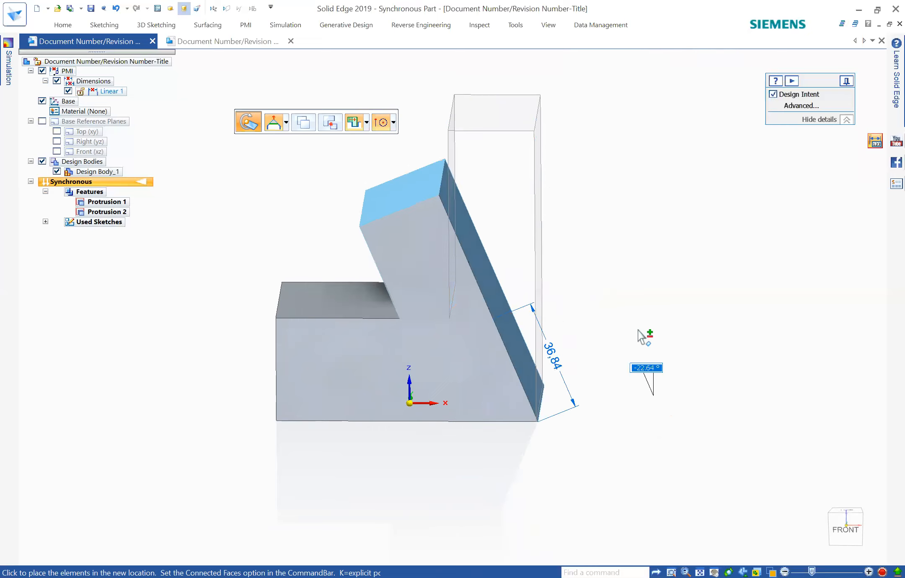
key("Escape")
Reposition the steering wheel onto the bottom outer edge of the body below the upright leg.
middle_click_drag(763, 326, 540, 397)
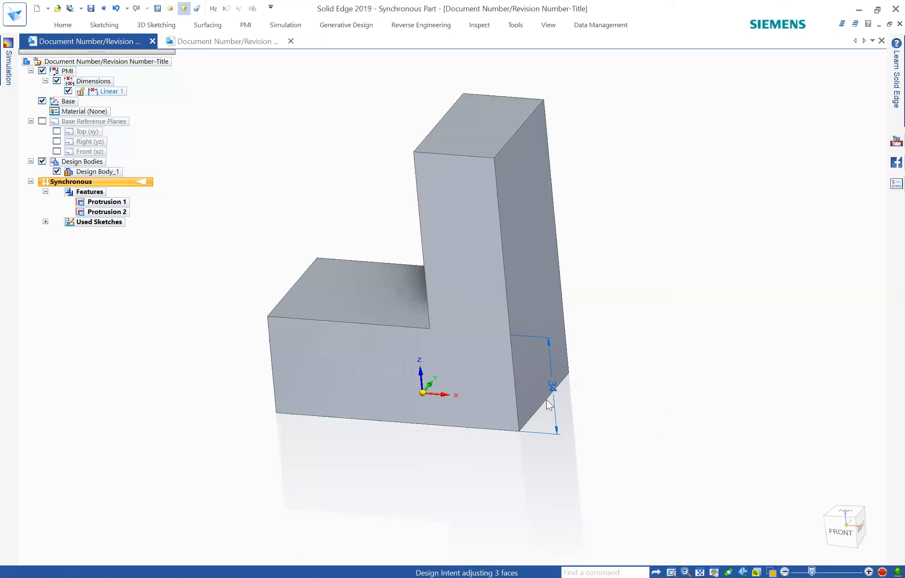
right_click(633, 412)
left_click(626, 414)
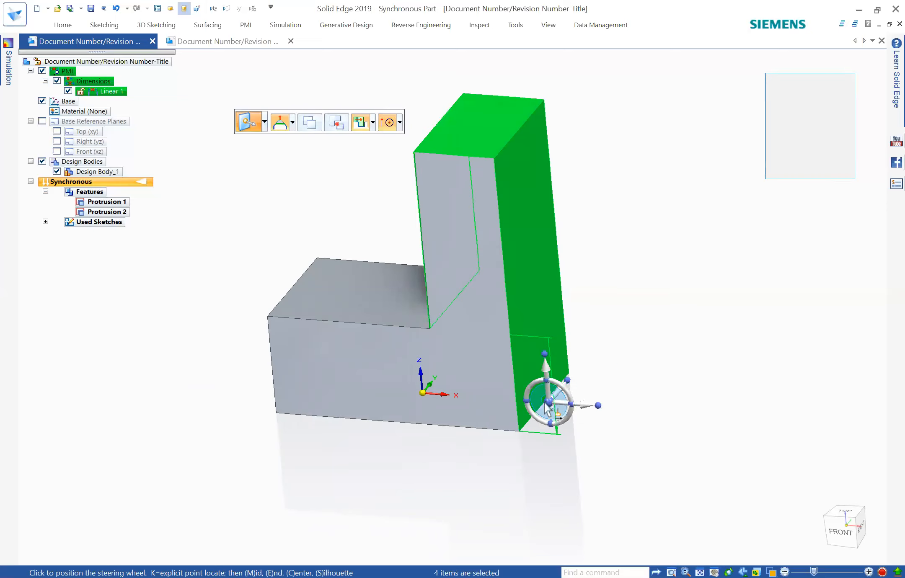
left_click(544, 408)
left_click(539, 377)
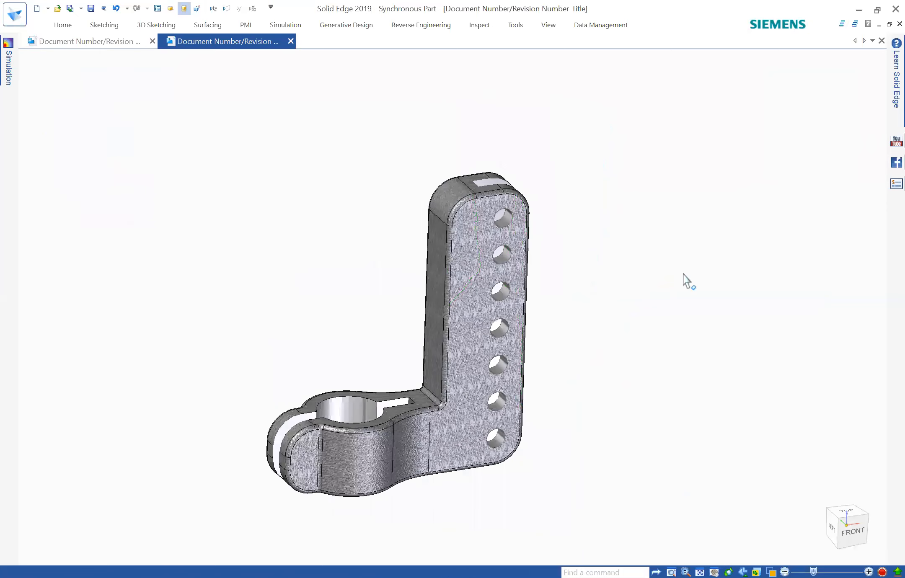
Examine the finished clamp bracket's slots, bore and hole pattern from several sides, and show its front view.
middle_click_drag(682, 277, 721, 389)
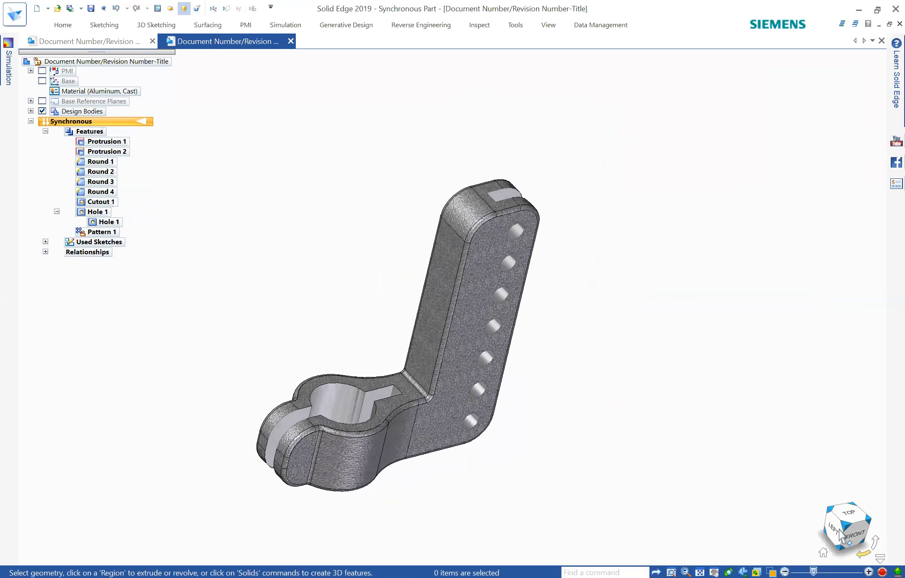
middle_click_drag(495, 411, 363, 402)
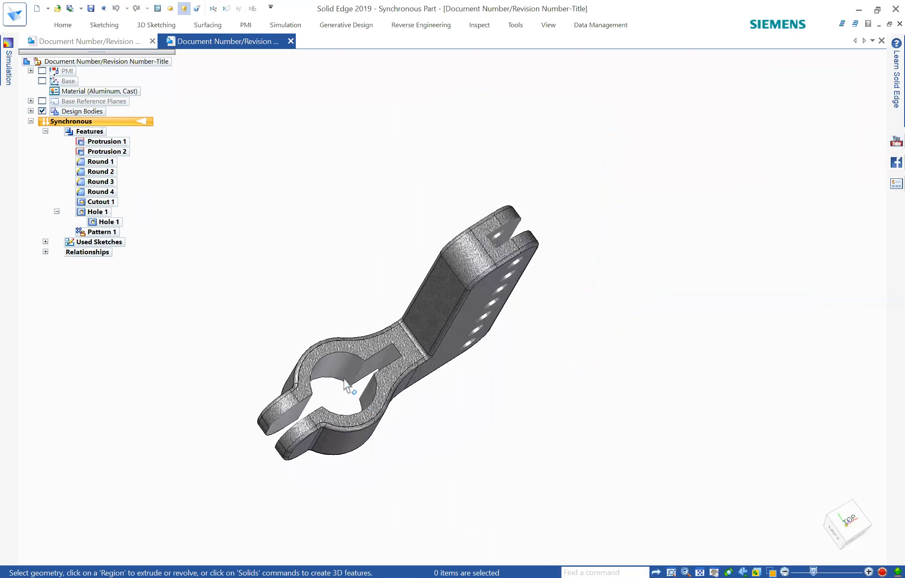
middle_click_drag(606, 379, 541, 327)
middle_click_drag(515, 366, 469, 235)
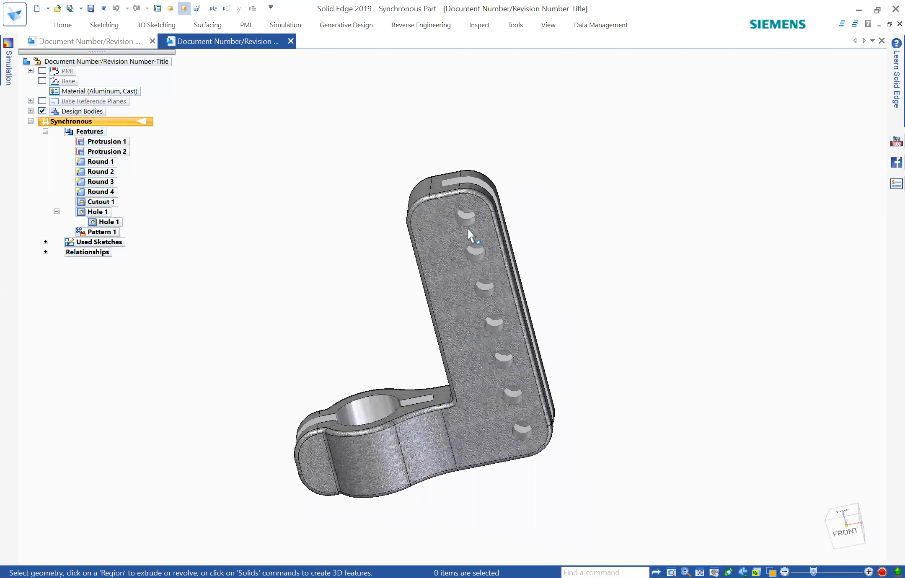
middle_click_drag(541, 237, 603, 172)
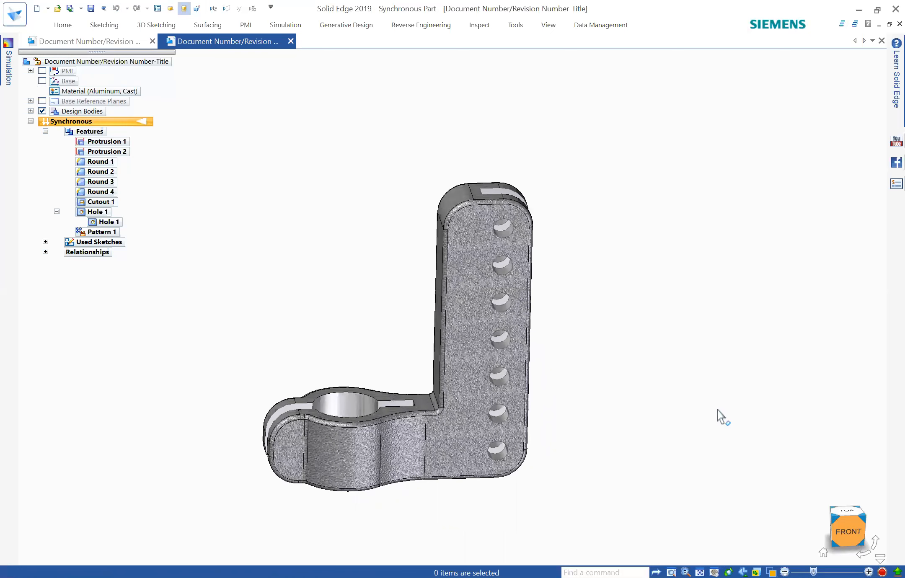
key("ctrl+f")
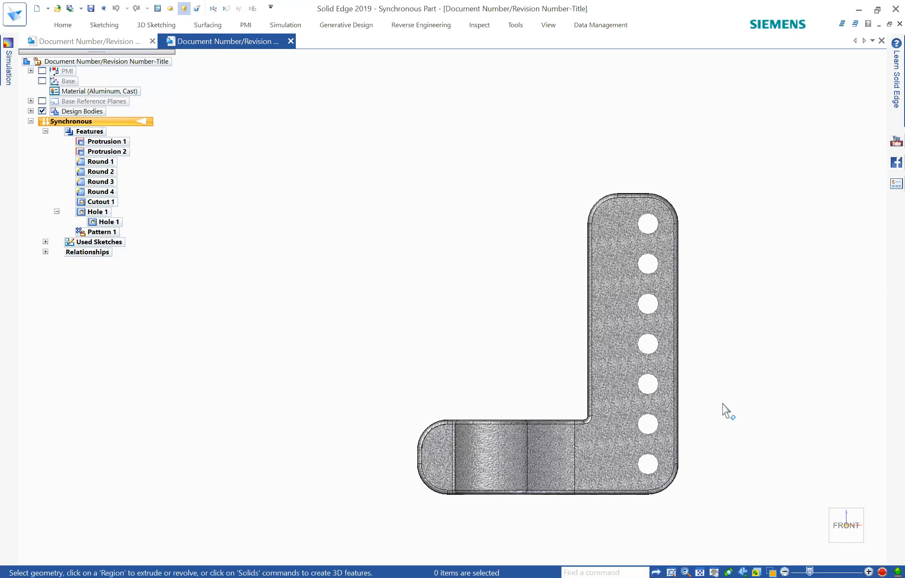
Window-select the bracket's upright leg with its holes in front view and place the steering wheel at the lowest hole.
middle_click_drag(730, 372, 719, 332, "shift")
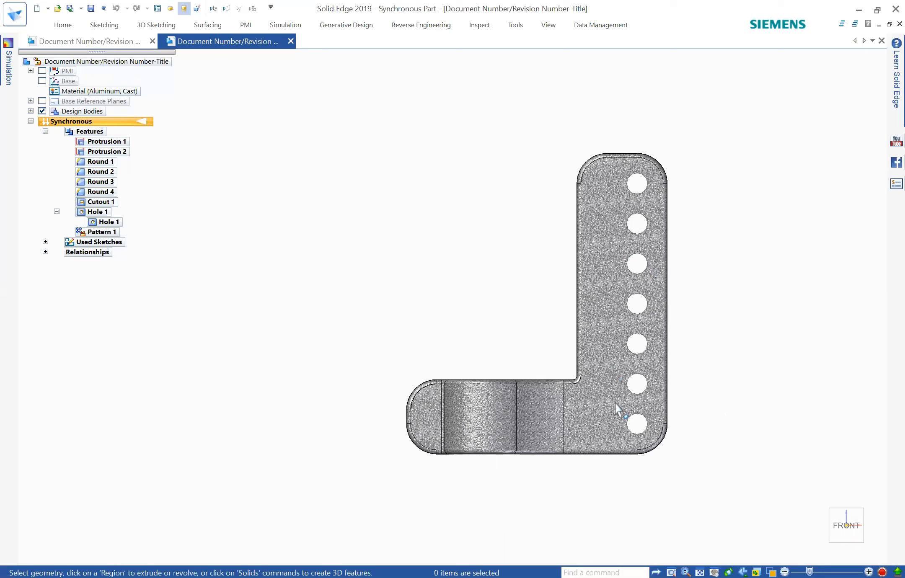
middle_click_drag(717, 276, 725, 297)
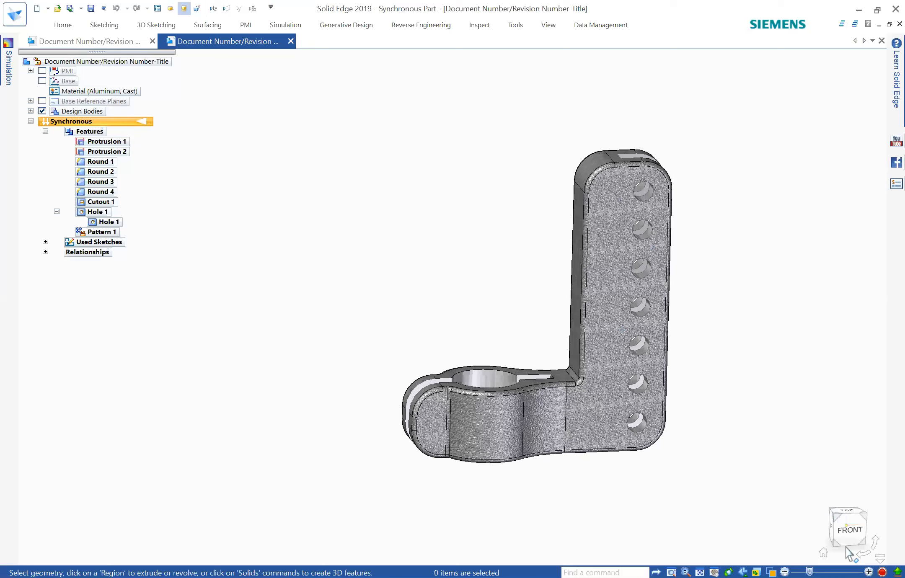
mouse_move(848, 531)
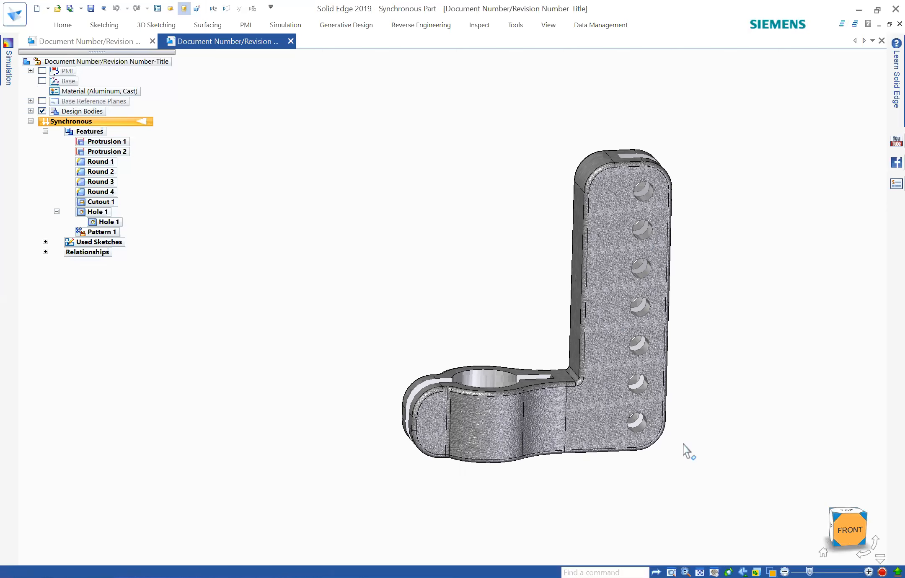
scroll(675, 432, "down", 1)
mouse_move(699, 535)
left_mouse_down()
mouse_move(595, 161)
mouse_move(564, 99)
mouse_move(542, 121)
left_mouse_up()
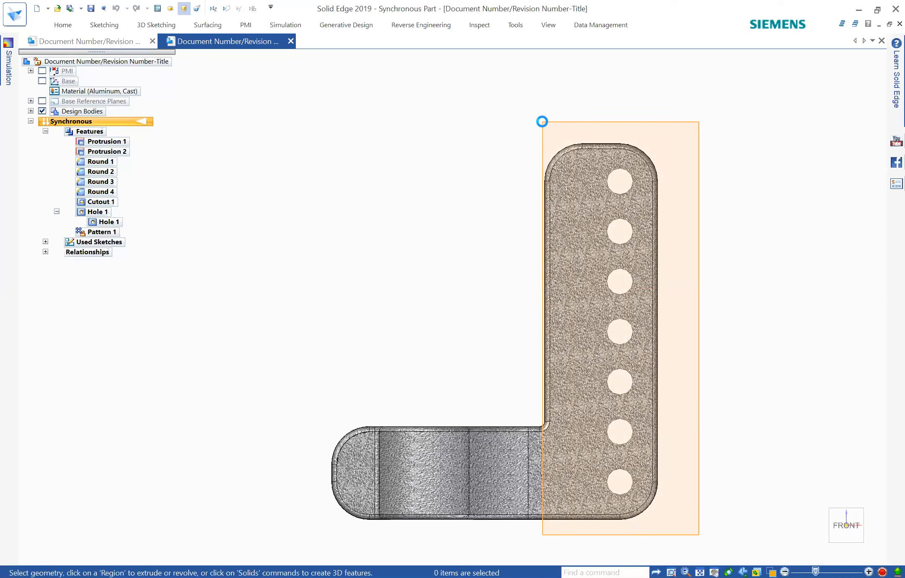
left_click(619, 181)
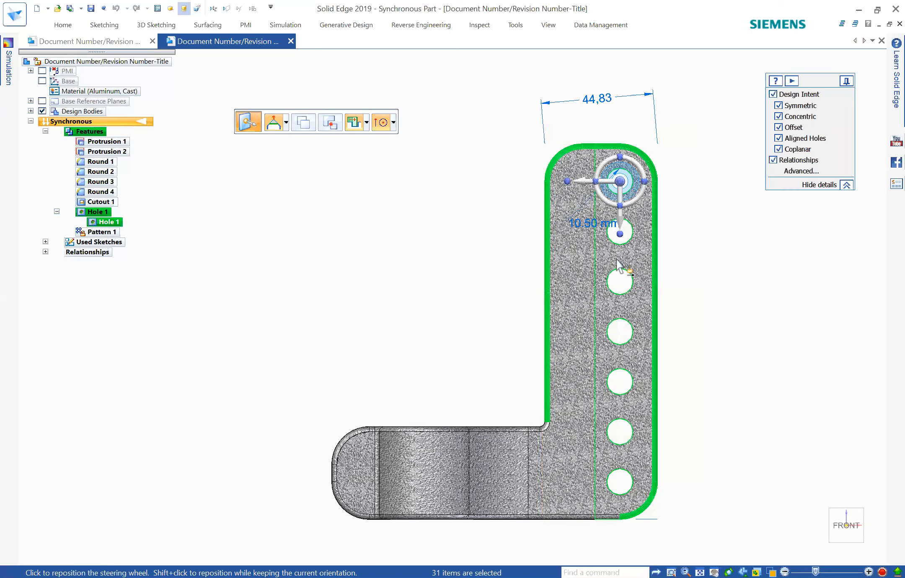
left_click(629, 484)
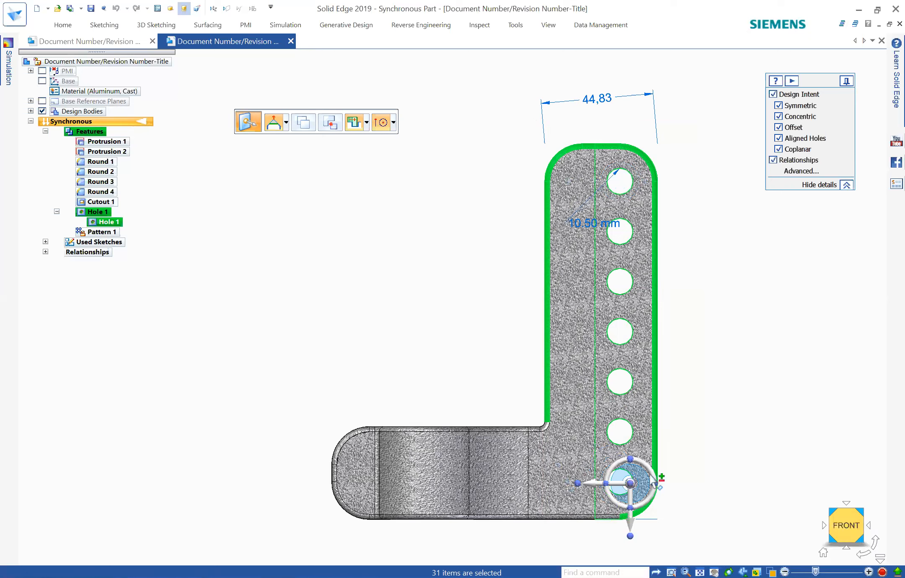
Rotate the selected upright leg 5° toward the clamp end around the steering wheel at the lowest hole.
left_click(630, 459)
key("Escape")
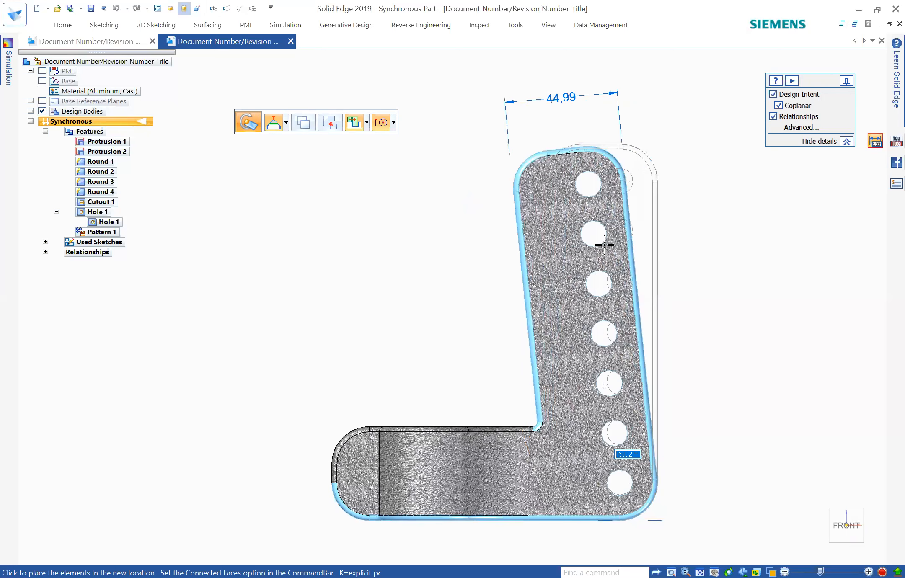
type("5")
key("Return")
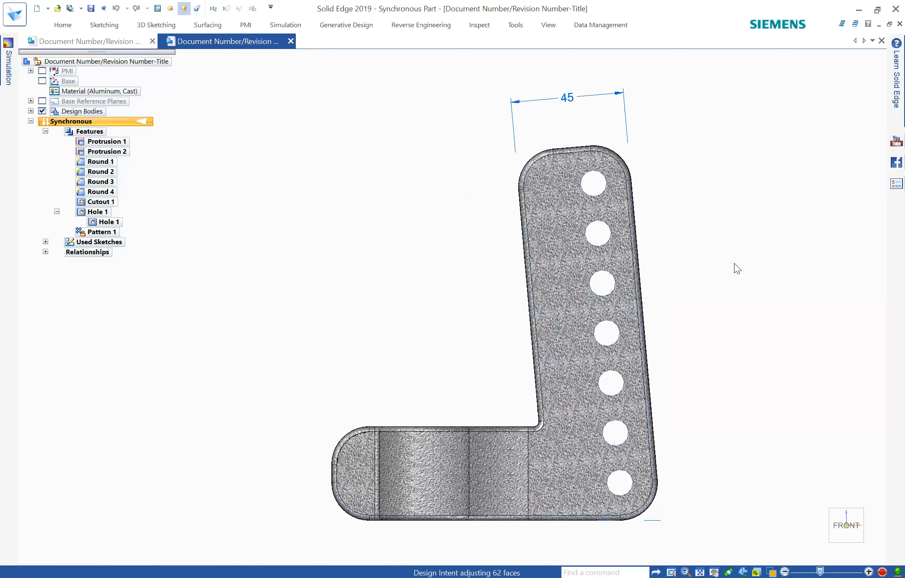
Examine the tilted leg, its hole pattern and slot from angled views and the front view.
middle_click_drag(712, 282, 712, 283)
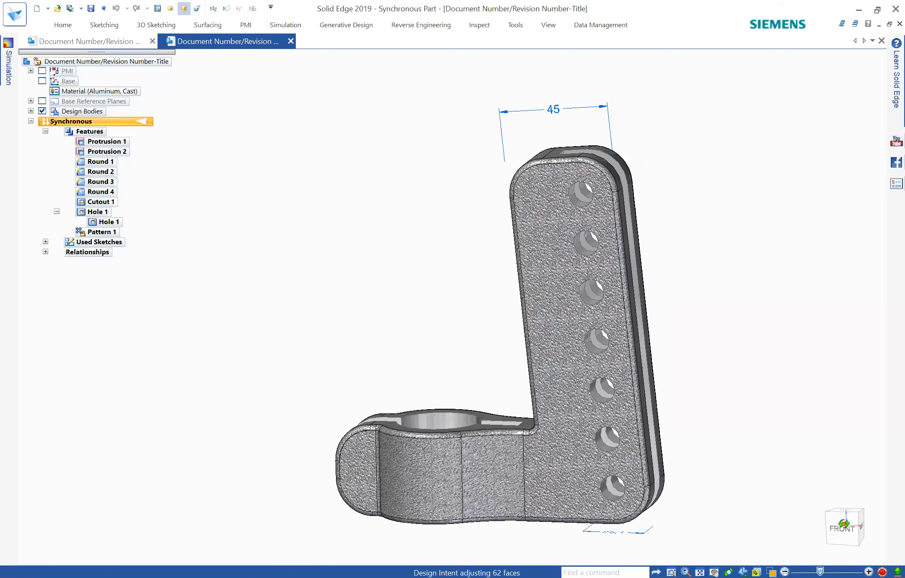
middle_click_drag(844, 524, 848, 539)
middle_click_drag(731, 399, 729, 394)
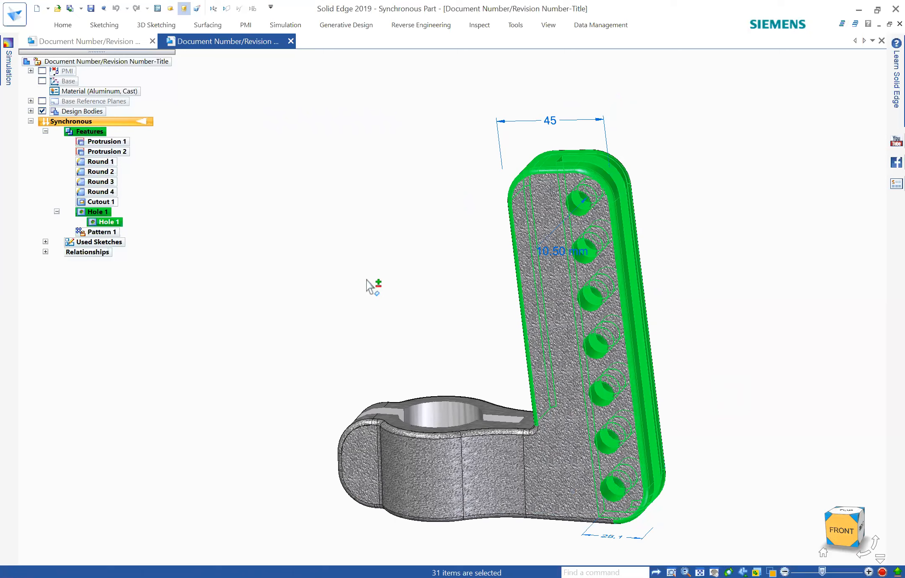
key("ctrl+f")
key("Escape")
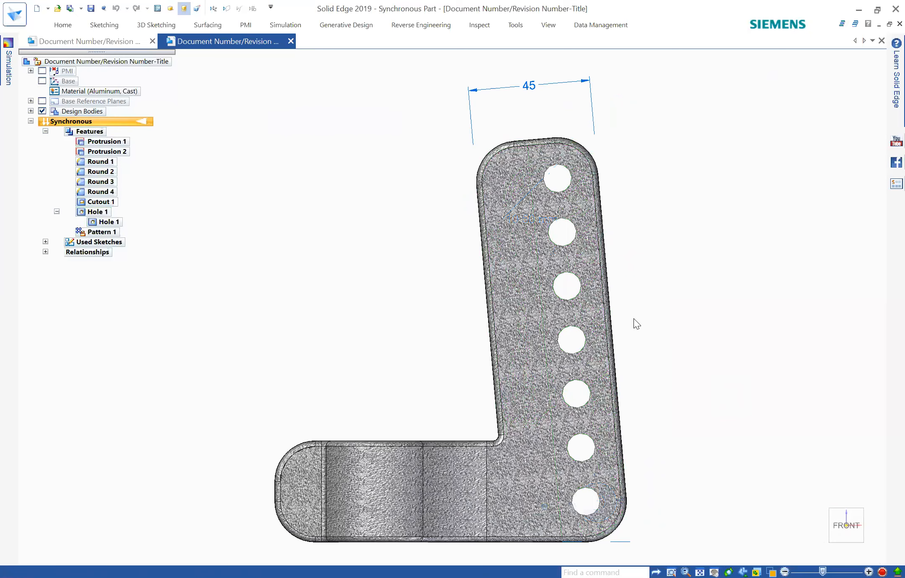
middle_click_drag(672, 305, 660, 318)
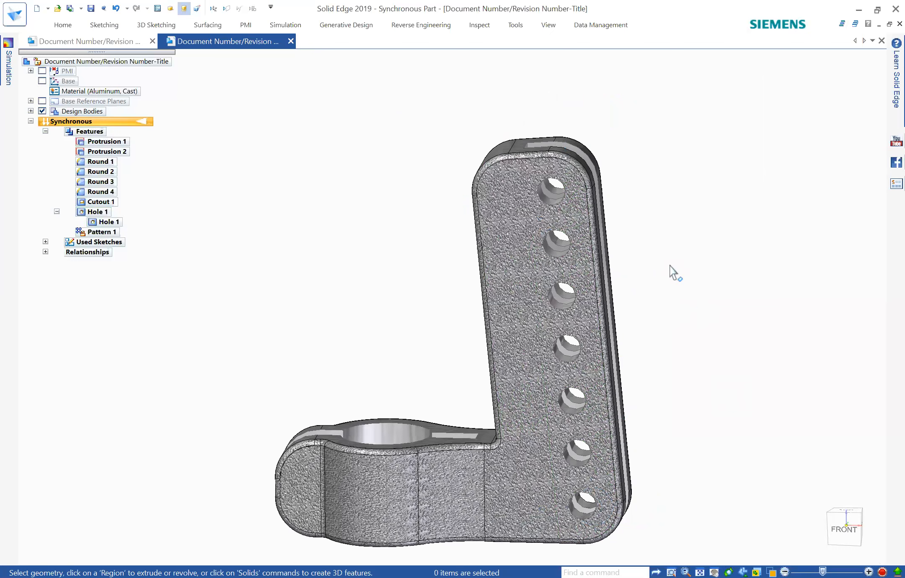
middle_click_drag(670, 266, 672, 286)
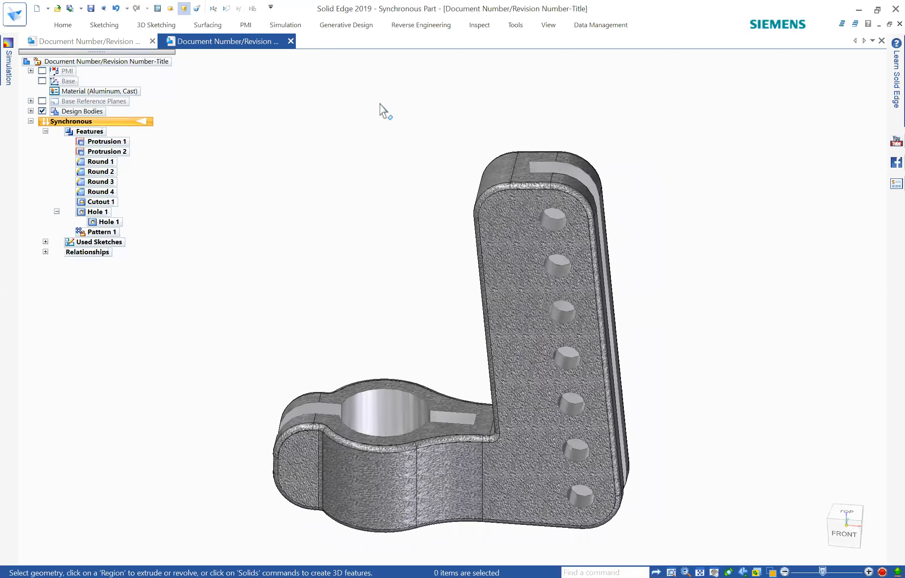
Switch to the L-shaped part document and sketch a circle in the empty space beside the upright leg.
left_click(124, 41)
left_click(152, 43)
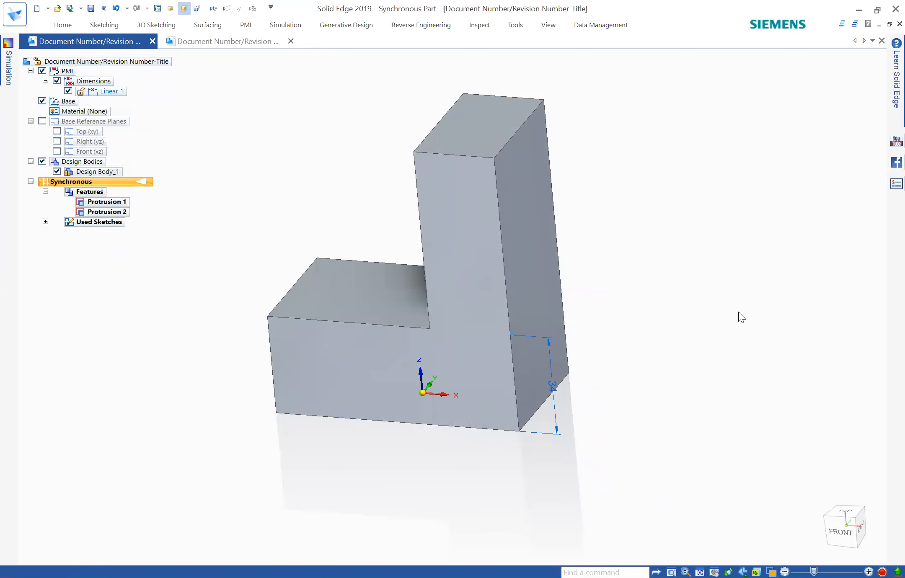
scroll(740, 307, "down", 2)
middle_click_drag(564, 297, 423, 298, "shift")
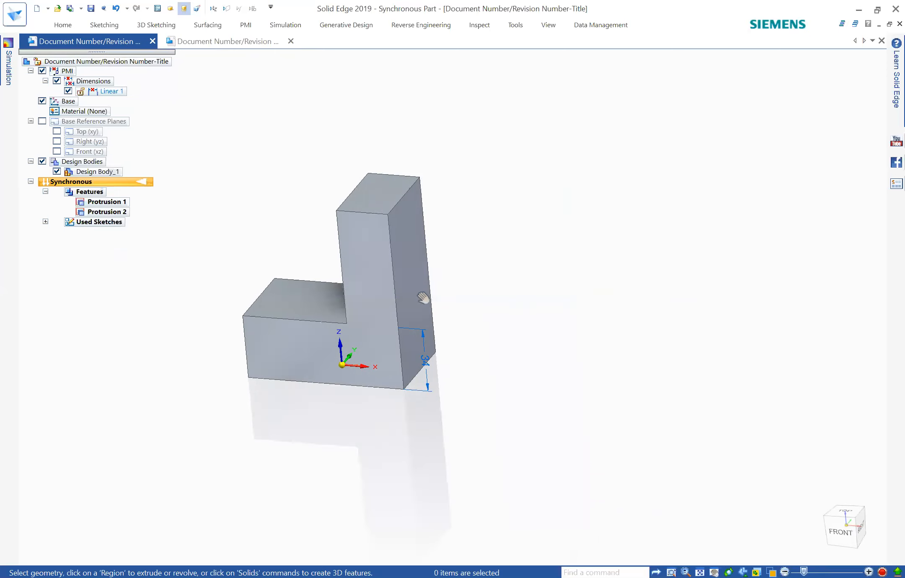
middle_click_drag(759, 277, 582, 265, "shift")
scroll(419, 293, "down", 2)
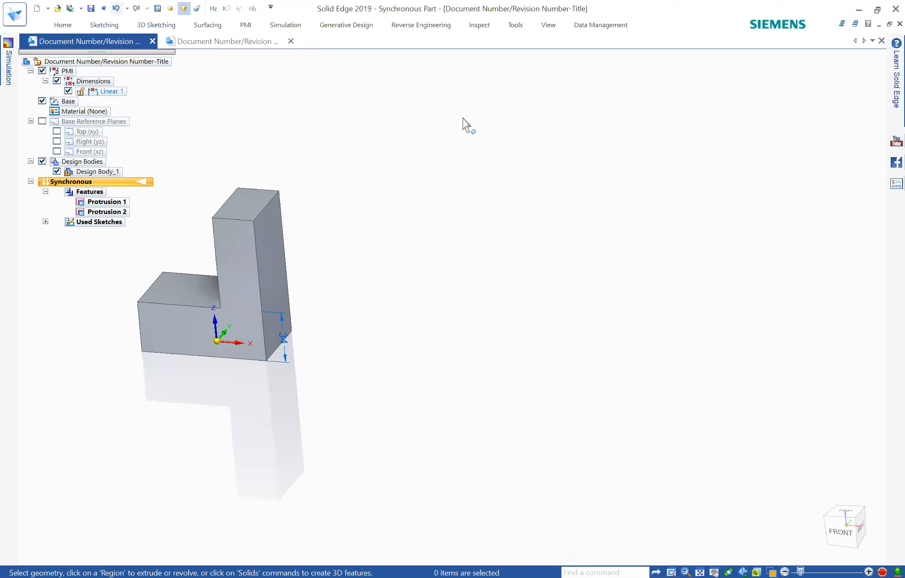
right_click_drag(479, 105, 479, 96)
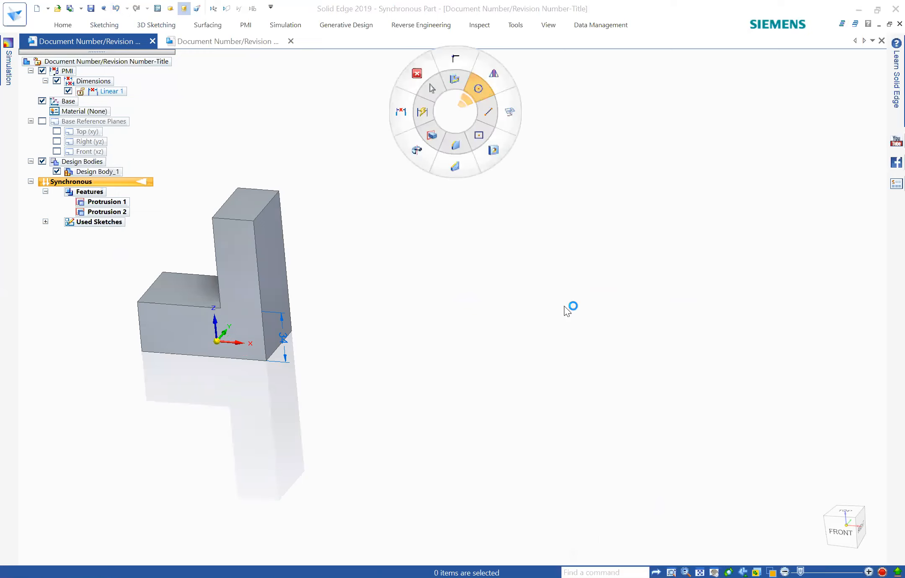
left_click(565, 252)
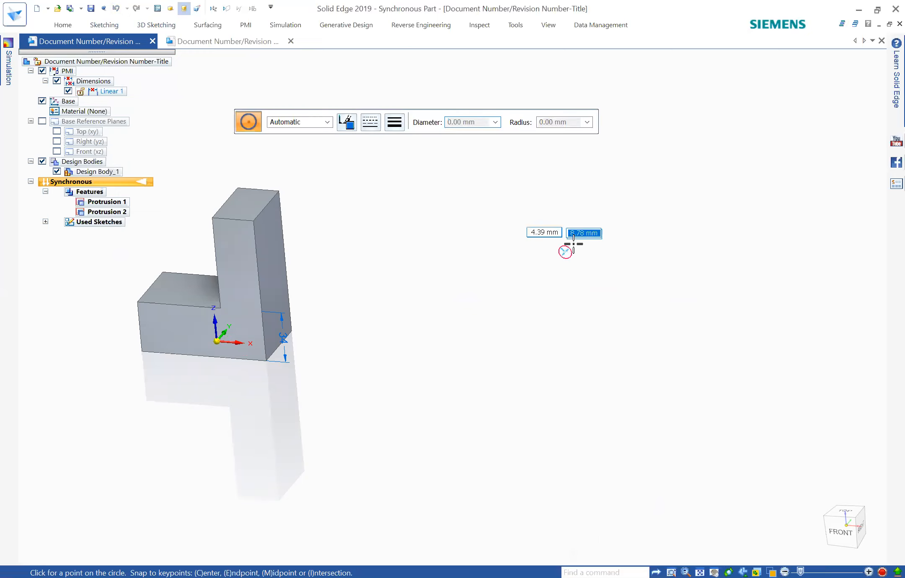
left_click(598, 242)
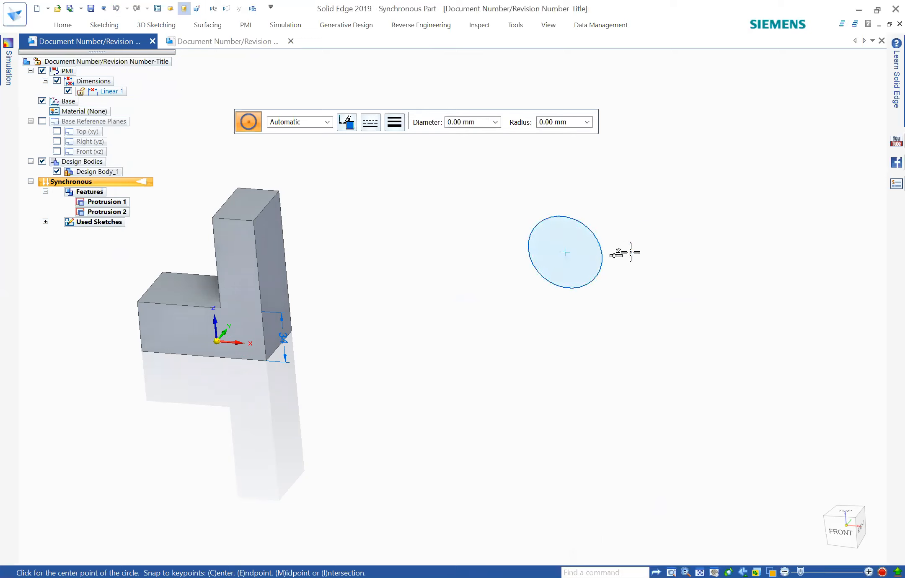
key("Escape")
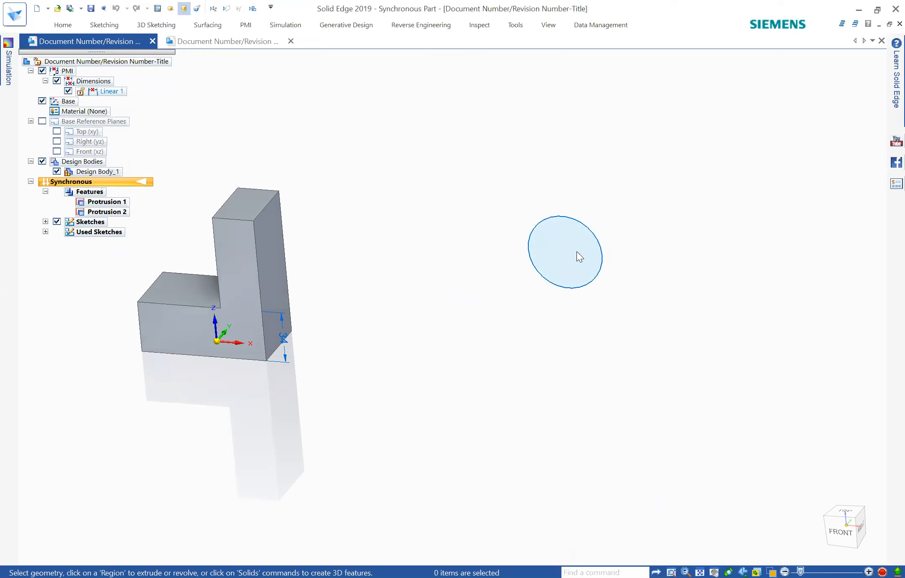
Extrude the circle toward the front in one direction into a separate cylinder about 468 mm long.
left_click(582, 262)
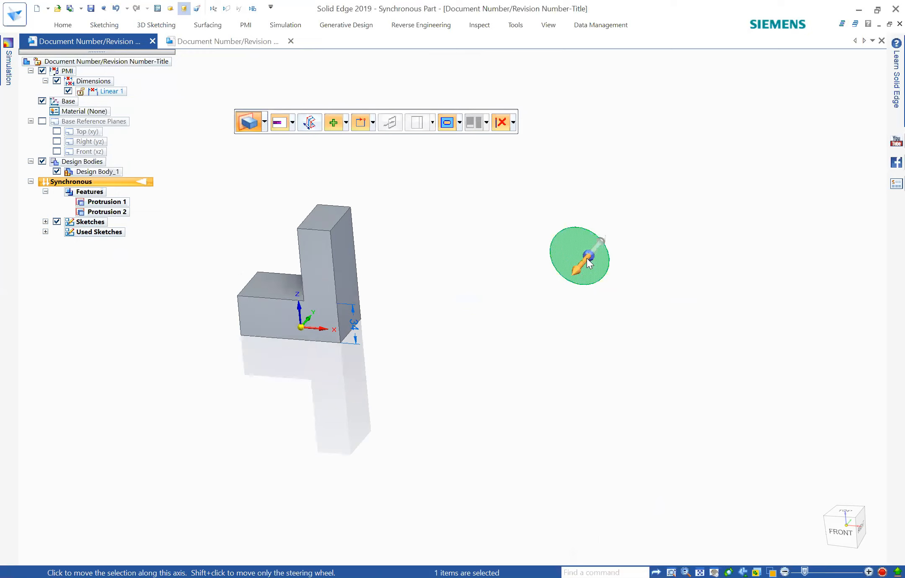
left_click(590, 263)
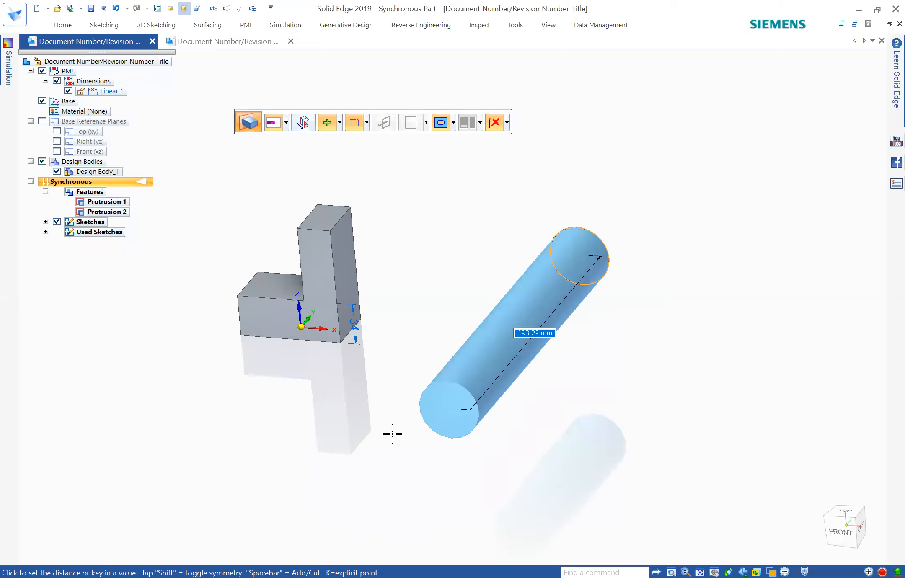
scroll(399, 429, "down", 1)
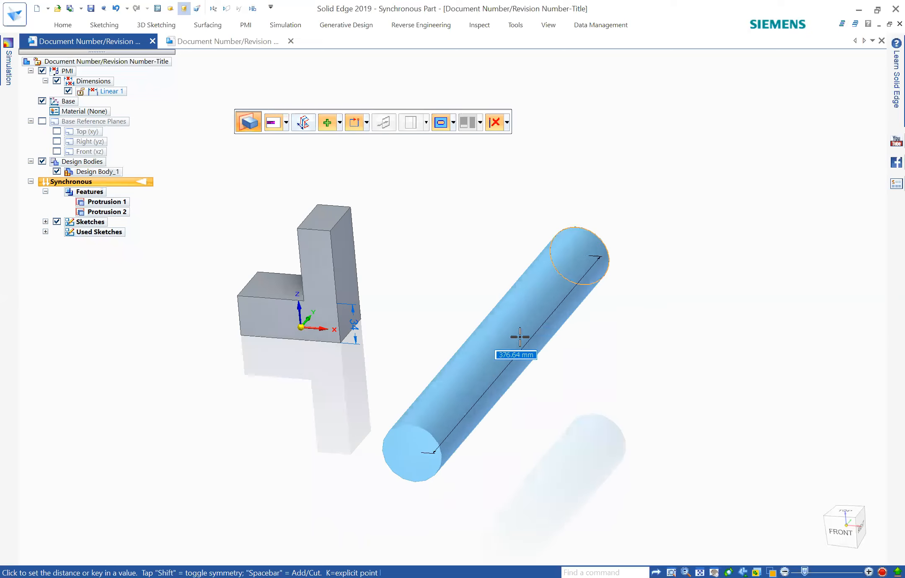
middle_click_drag(419, 427, 532, 330, "shift")
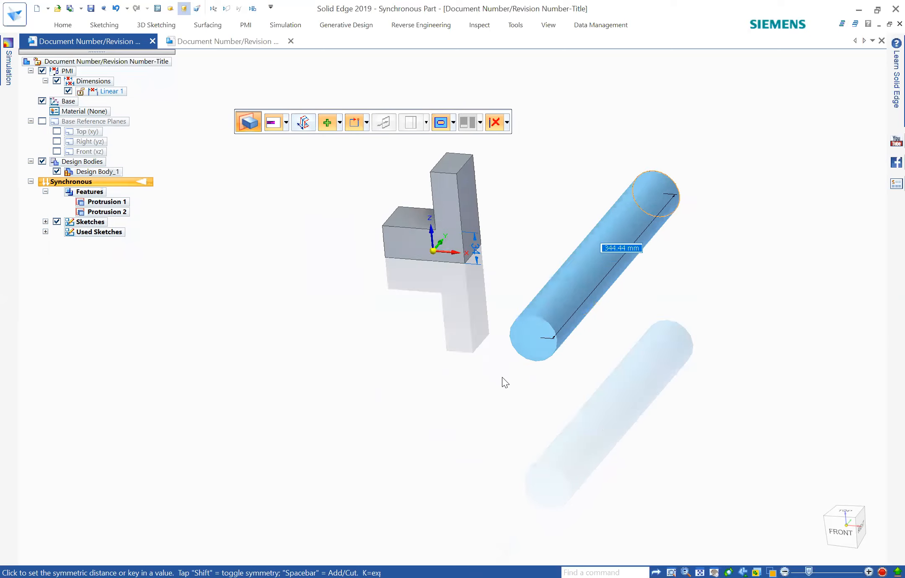
key("shift")
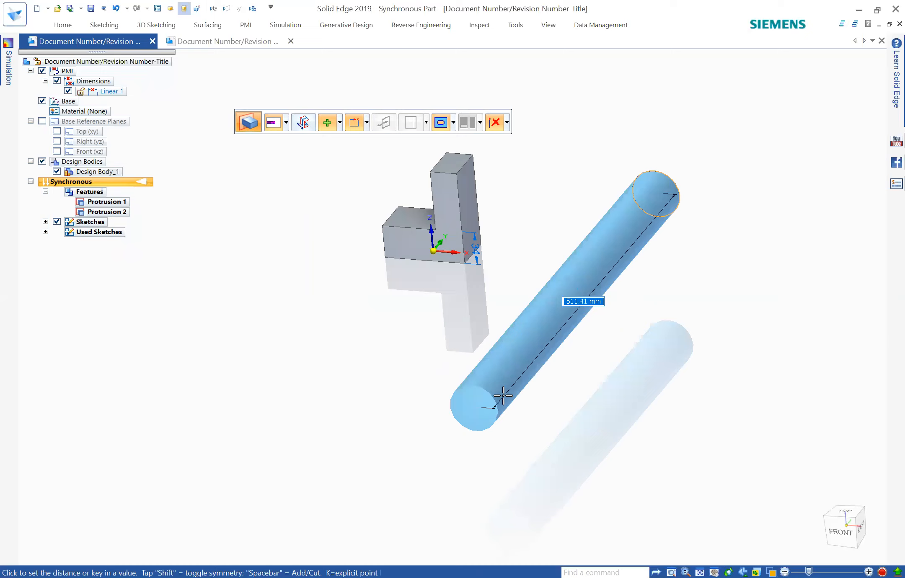
left_click(541, 393)
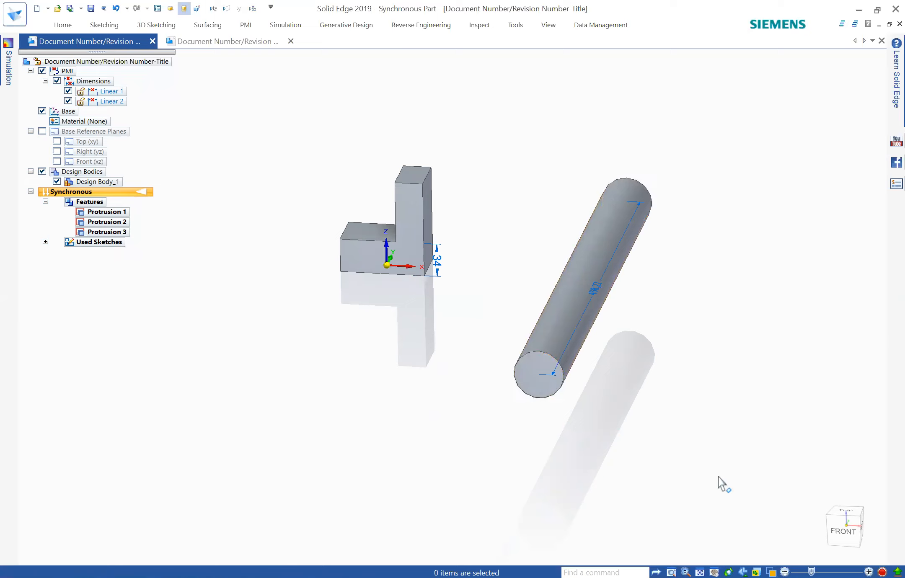
Select the cylinder's front end face and position the full steering wheel at the centre of that face.
left_click(542, 389)
scroll(545, 384, "up", 2)
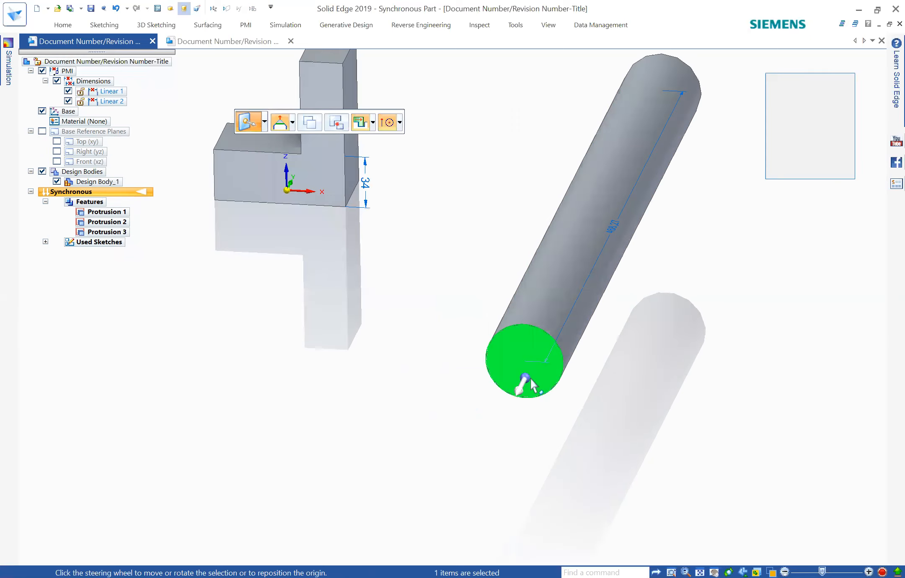
scroll(529, 382, "up", 2)
left_click(521, 377)
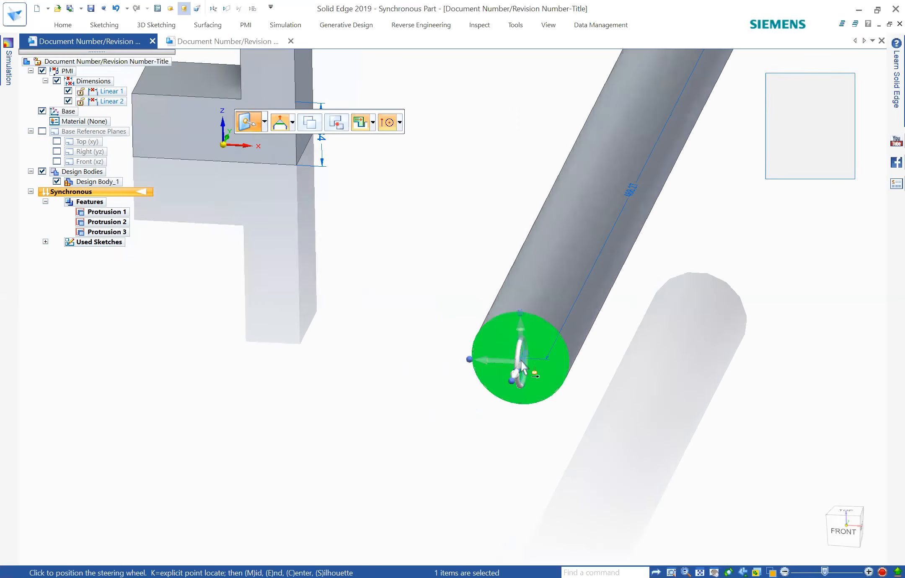
left_click(520, 359)
left_click(521, 357)
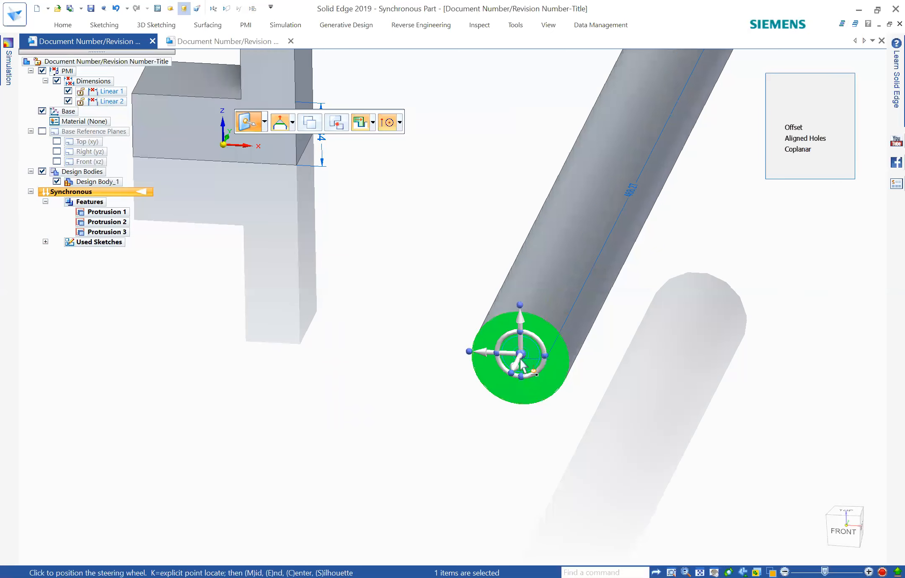
left_click(520, 358)
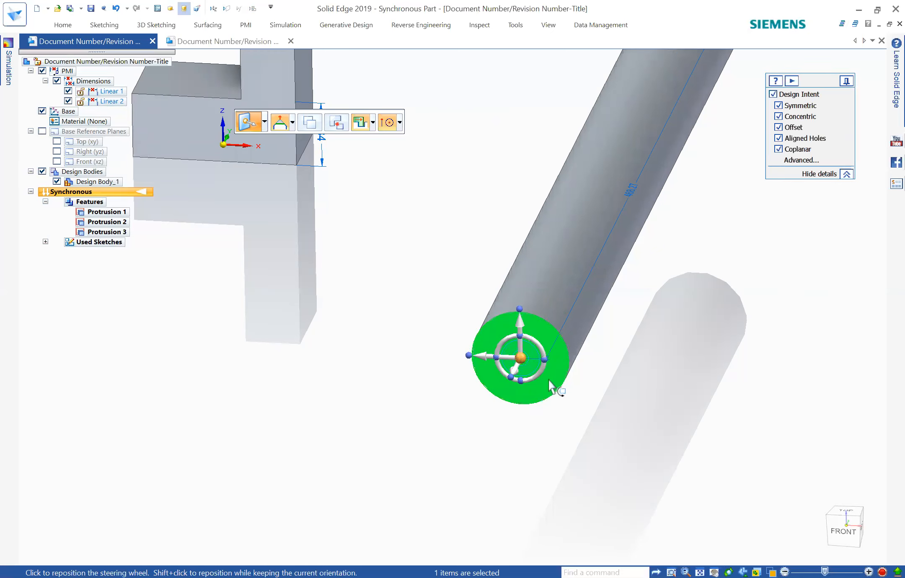
Move only the steering wheel along the X axis, away from the cylinder's end face into empty space.
scroll(539, 364, "down", 1)
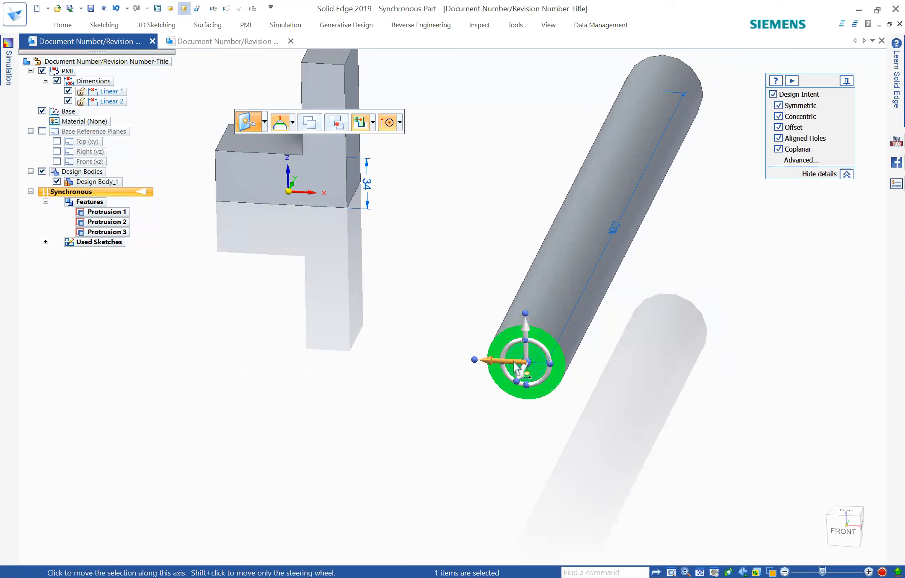
left_click(517, 367)
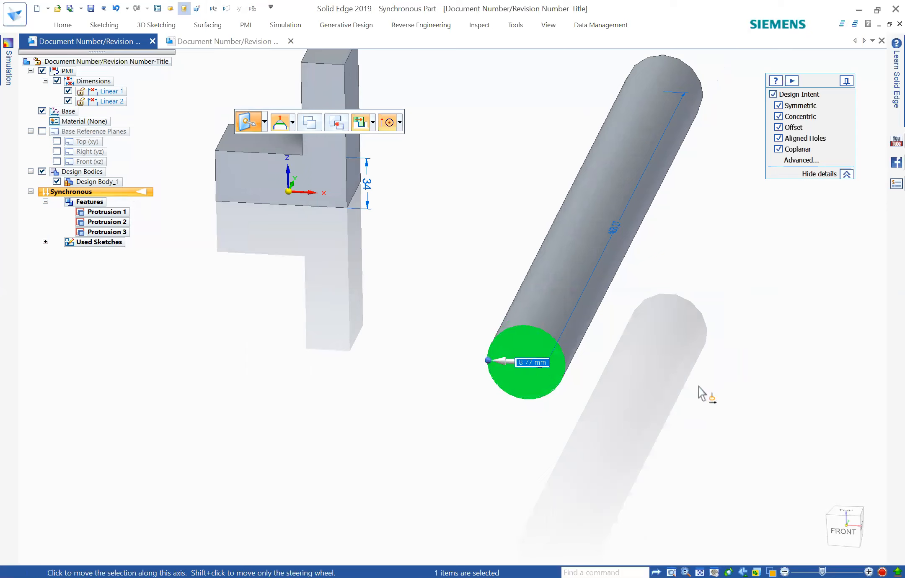
left_click(763, 393, "shift")
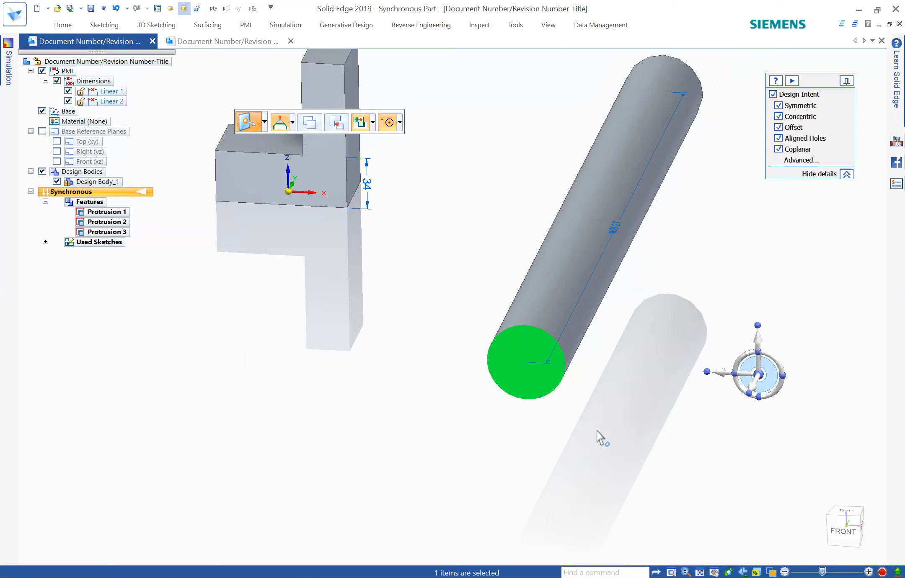
scroll(741, 440, "down", 2)
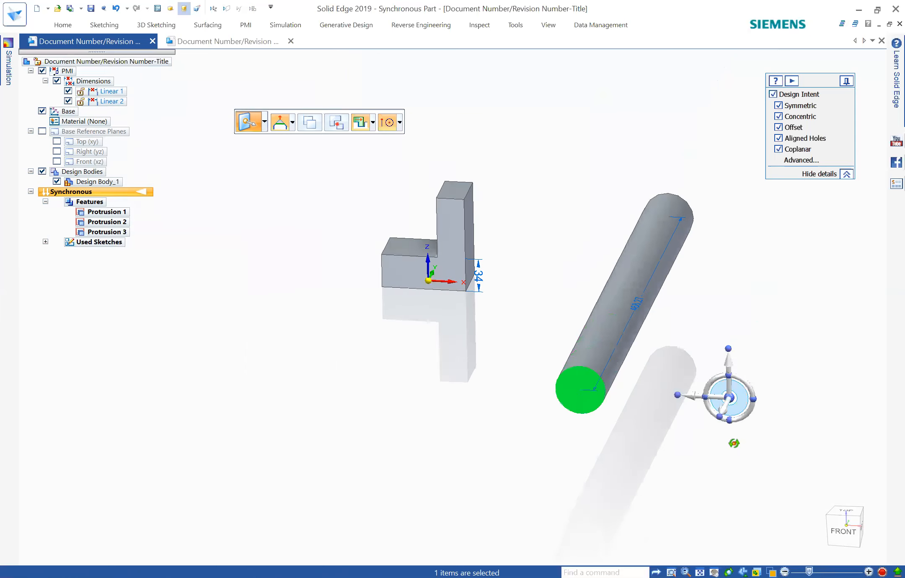
middle_click_drag(735, 444, 730, 433)
middle_click_drag(665, 405, 663, 407)
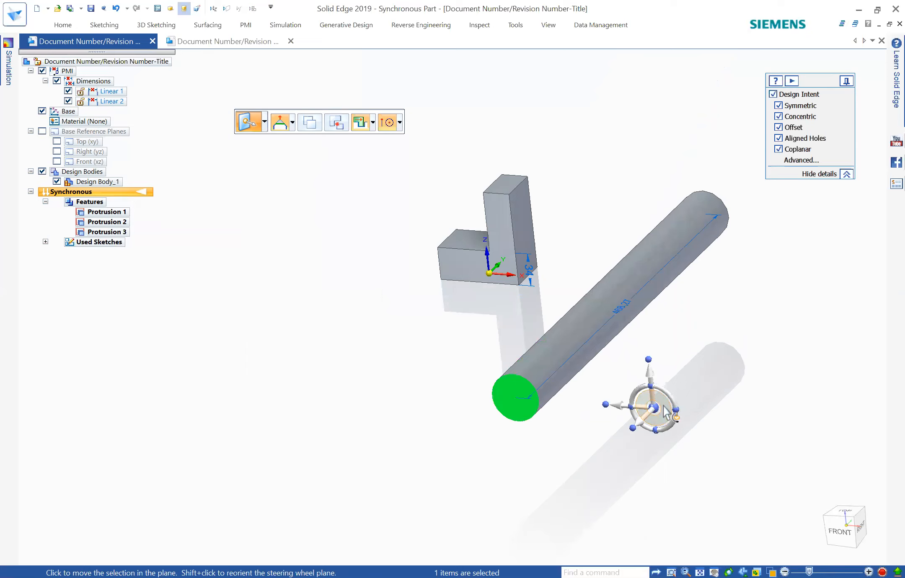
Reorient the steering wheel in place until its plane lies horizontal, with its primary axis pointing up along Z.
left_click(664, 406, "shift")
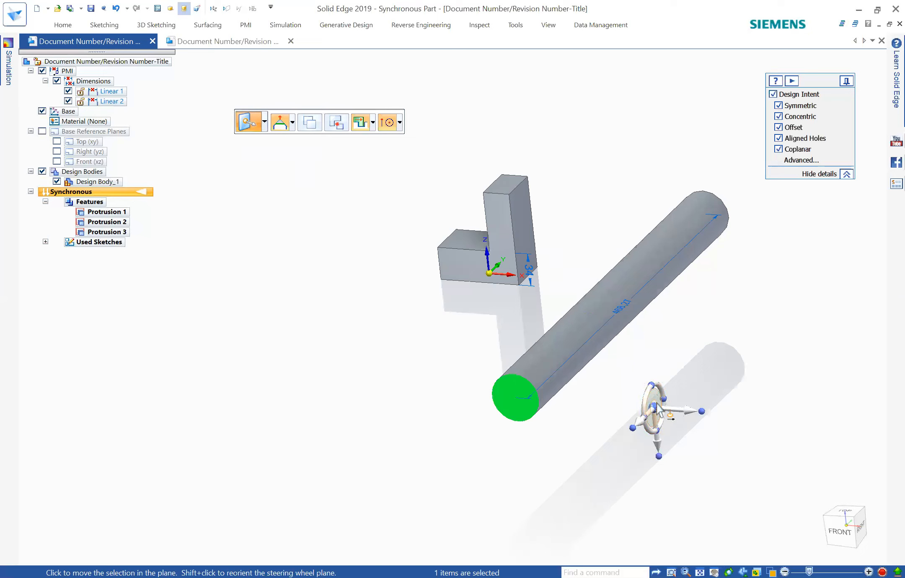
left_click(657, 396, "shift")
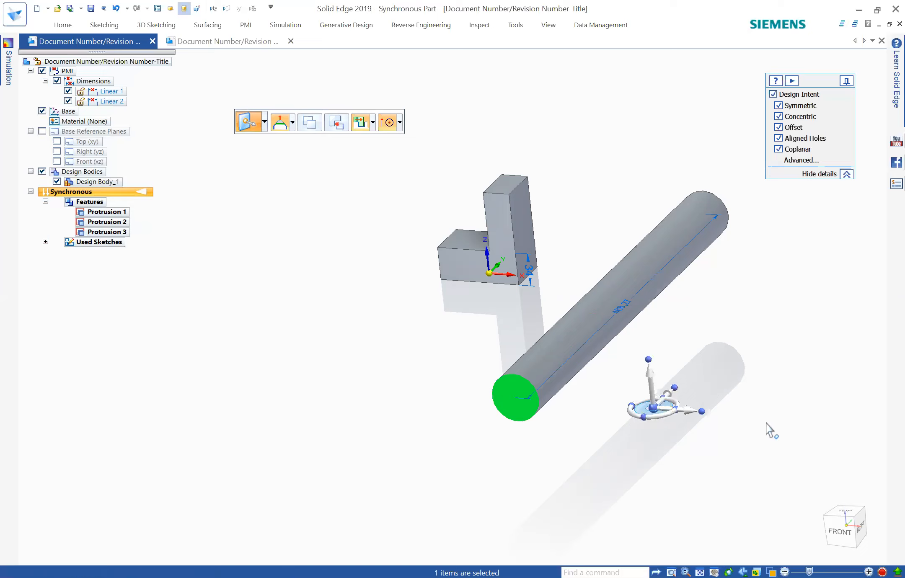
scroll(747, 348, "down", 2)
middle_click_drag(653, 321, 639, 303, "shift")
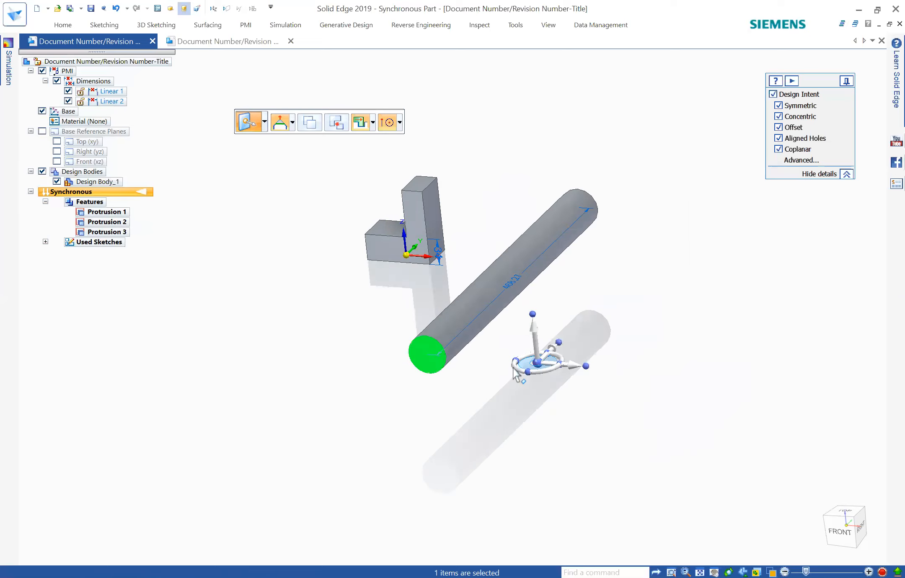
scroll(515, 375, "up", 2)
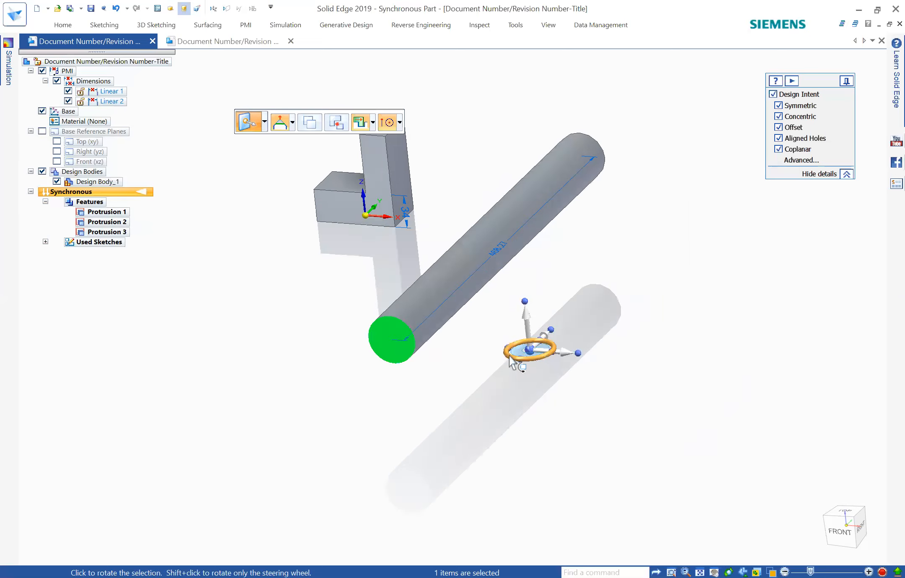
Rotate the cylinder's front end face 90° around the steering wheel using the Lift option, forming a curved bend.
left_click(498, 348)
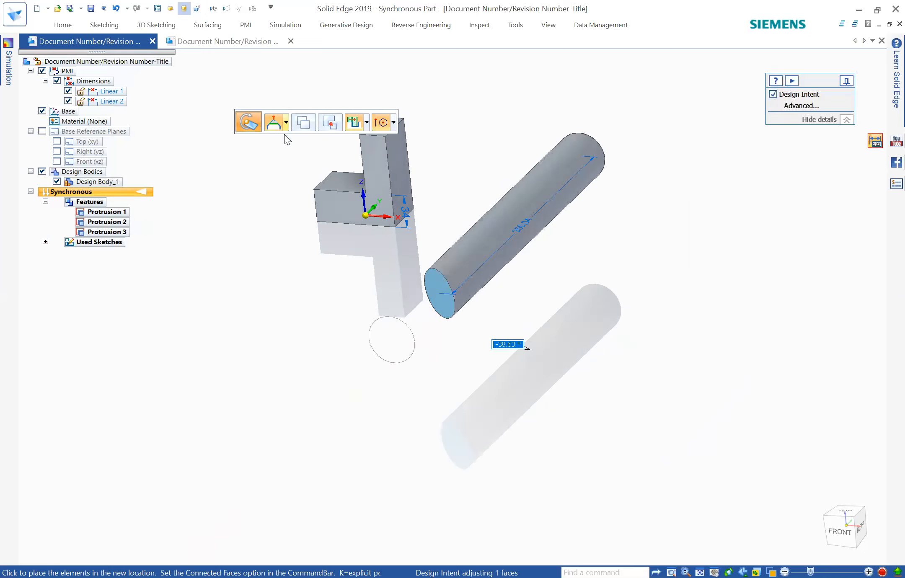
left_click(286, 123)
left_click(296, 169)
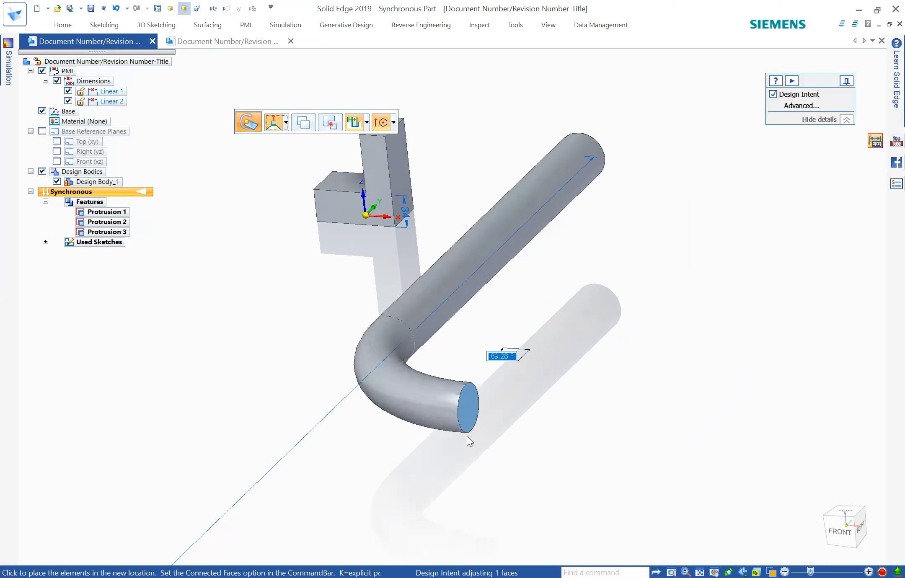
middle_click_drag(463, 434, 464, 435)
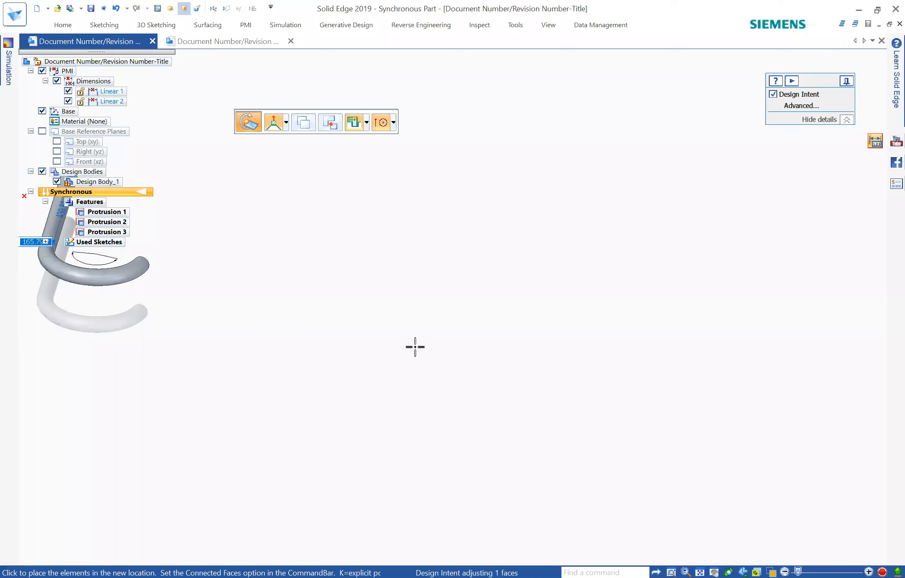
middle_click_drag(245, 326, 299, 297, "shift")
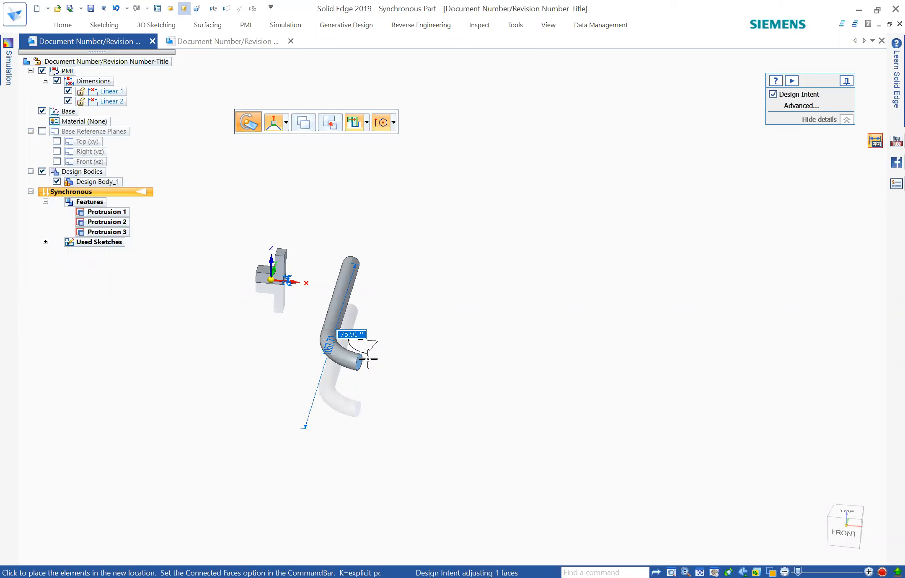
scroll(368, 358, "up", 2)
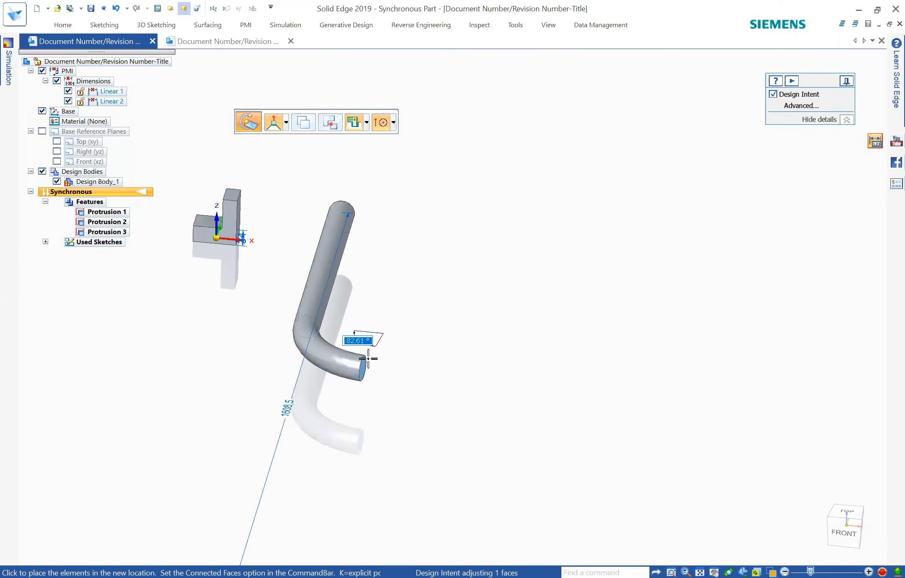
scroll(368, 358, "up", 1)
type("90")
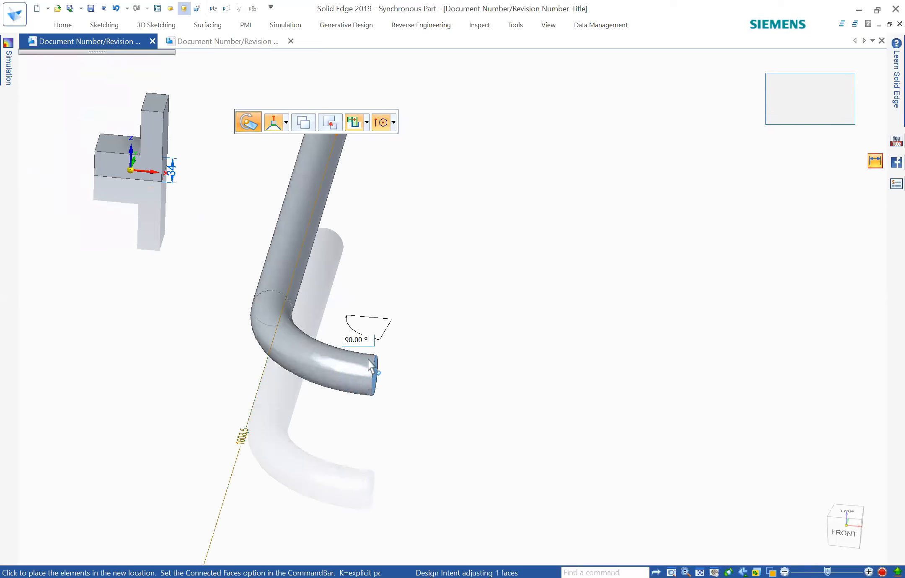
key("Return")
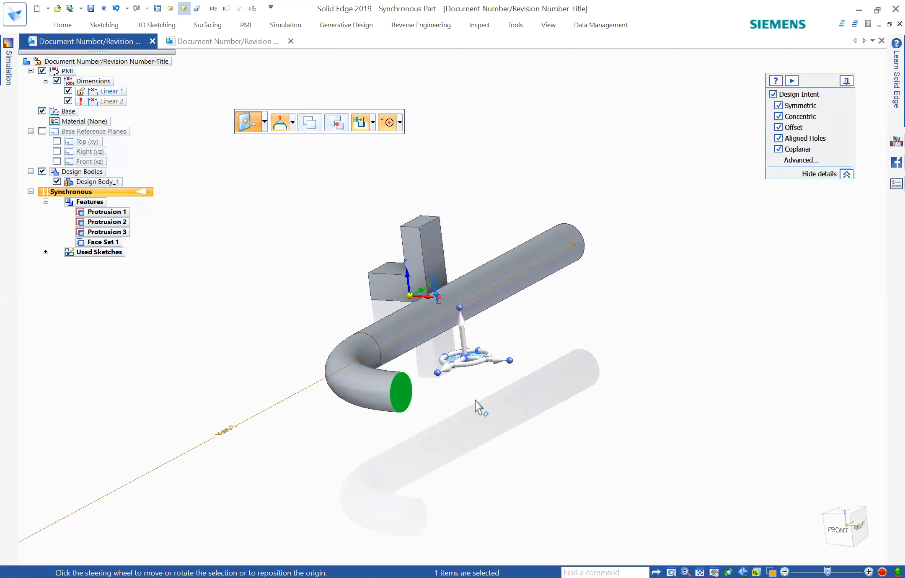
Move the end face of the bend outward along its normal by about 440 mm using the Lift option, adding a straight cylindrical section.
left_click(476, 400)
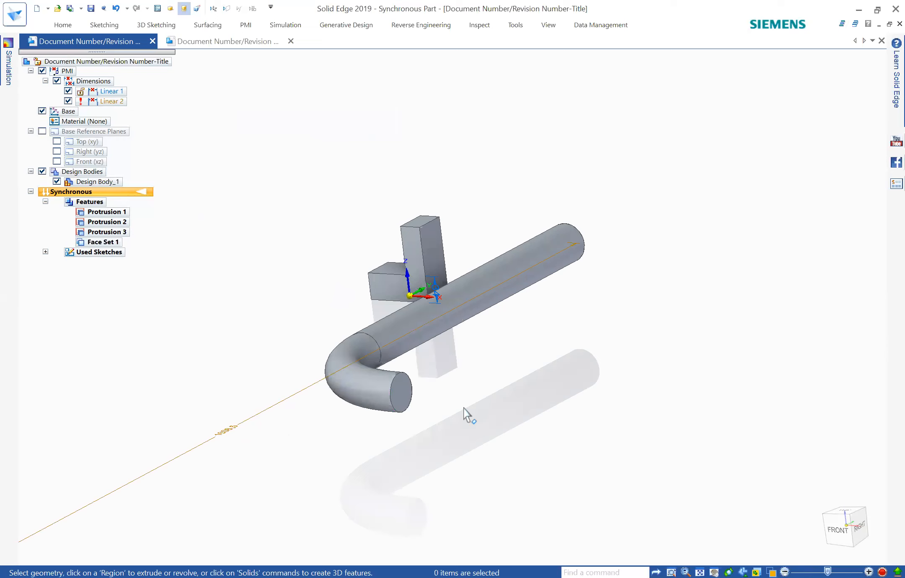
left_click(408, 412)
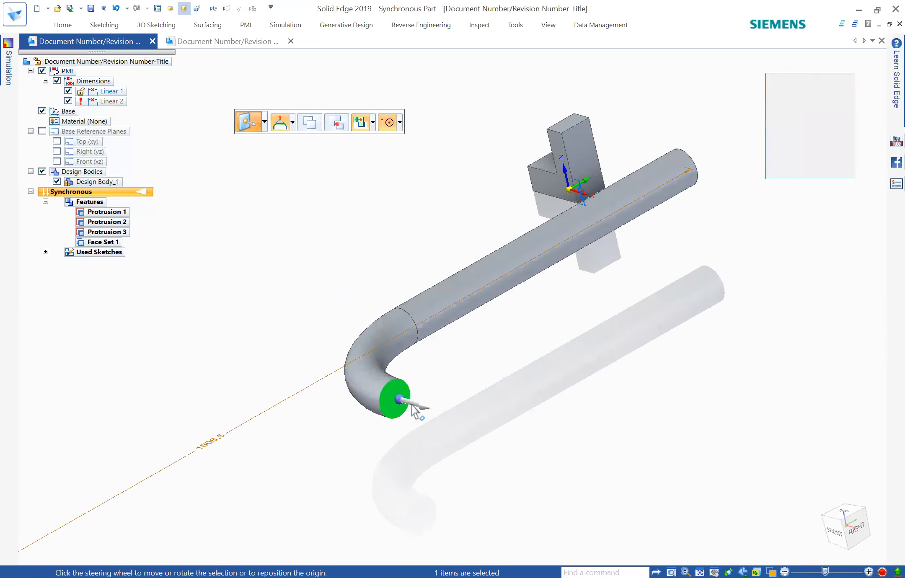
left_click(486, 415)
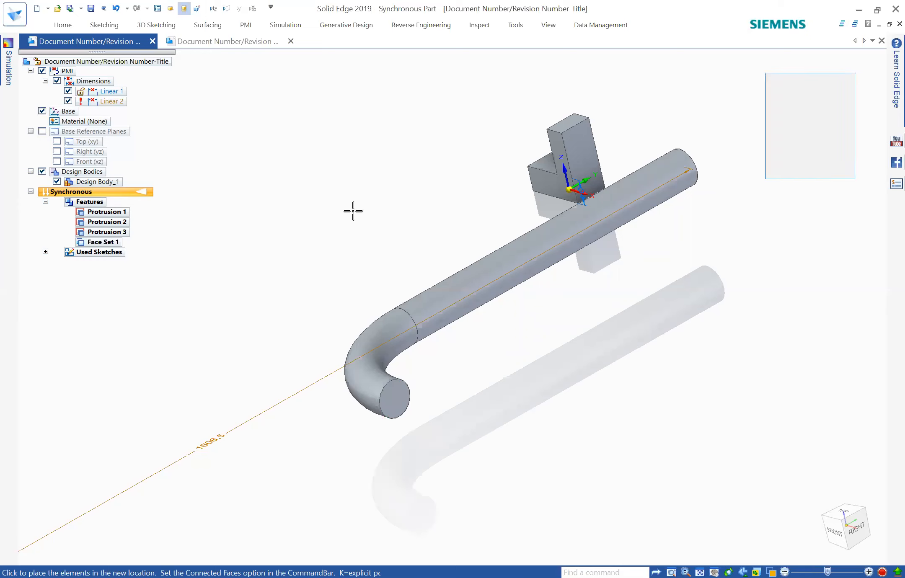
left_click(288, 125)
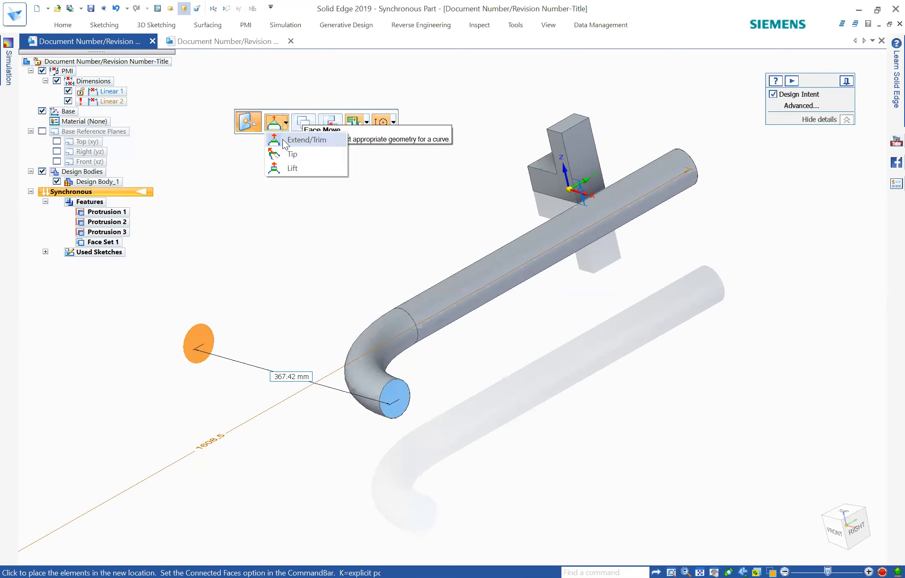
left_click(287, 125)
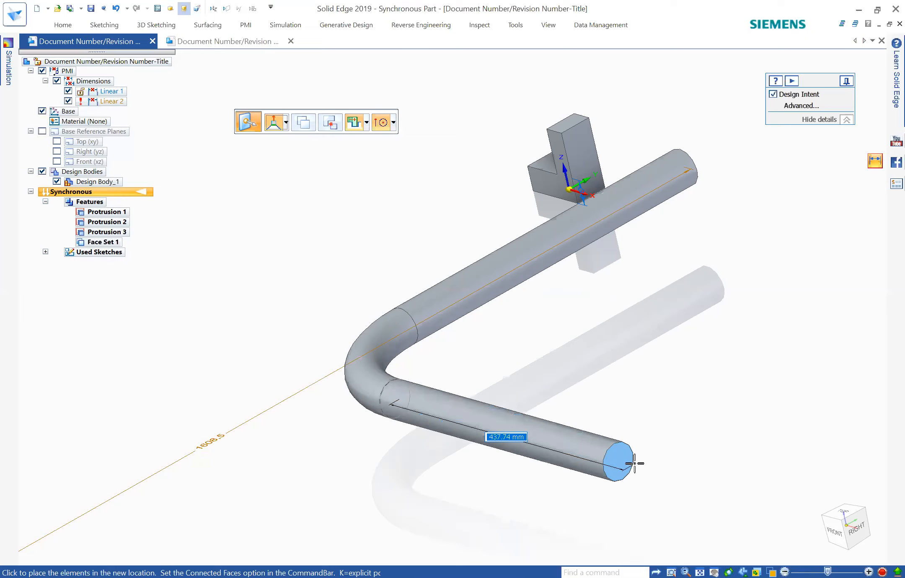
left_click(637, 457)
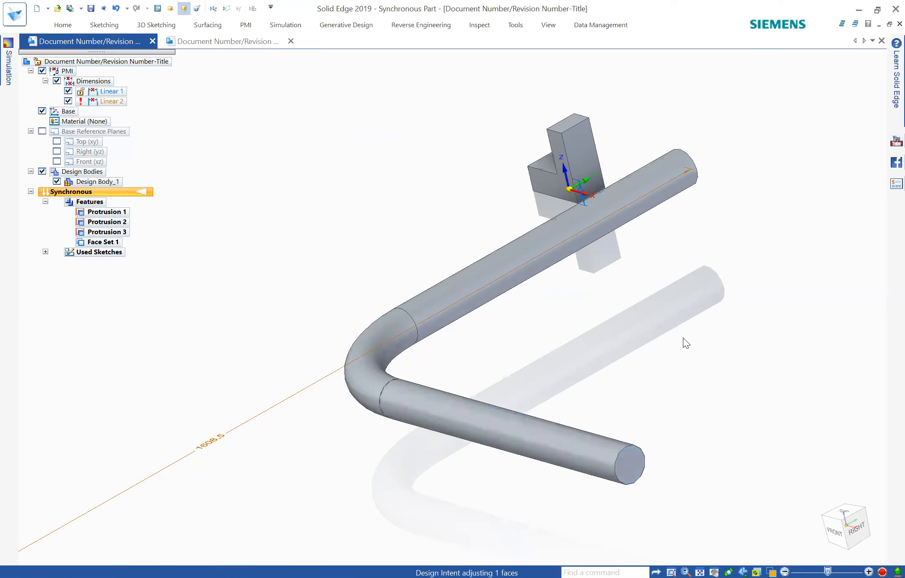